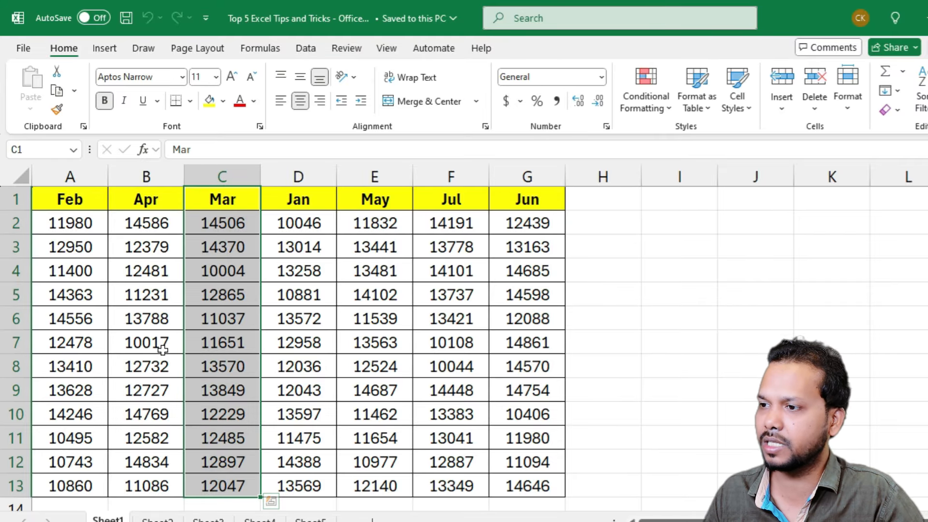
# Examine the order of the month headers in row 1 and the data columns beneath them
pyautogui.click(60, 196)
pyautogui.moveTo(132, 199); pyautogui.dragTo(515, 206)
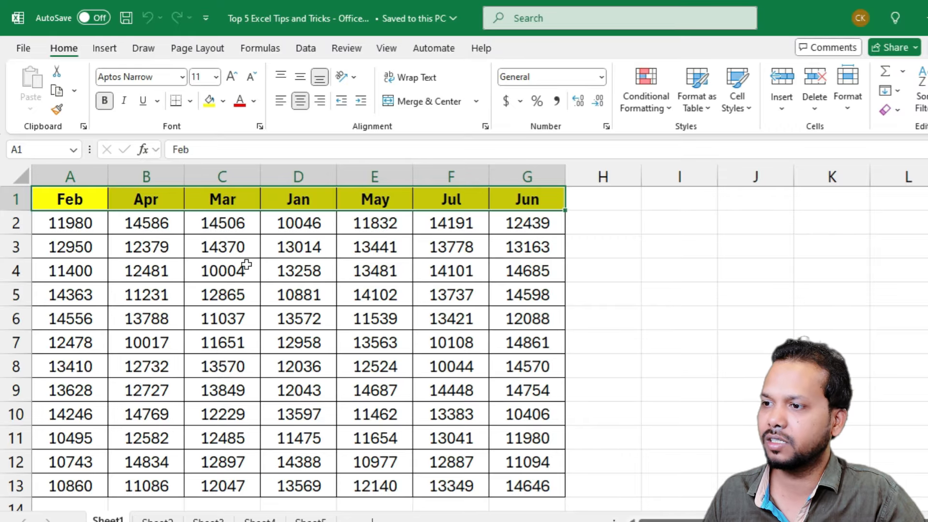
pyautogui.click(246, 302)
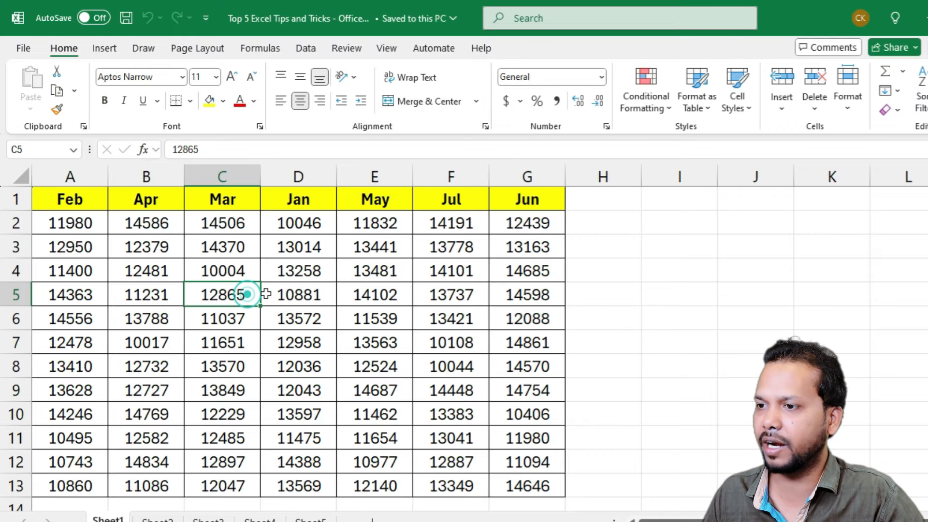
pyautogui.moveTo(298, 199); pyautogui.dragTo(295, 487)
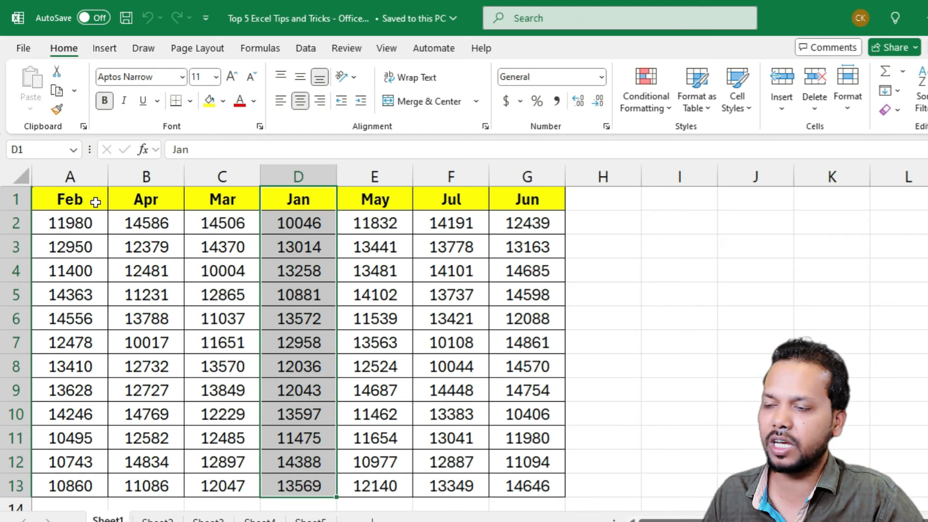
pyautogui.moveTo(95, 202); pyautogui.dragTo(72, 486)
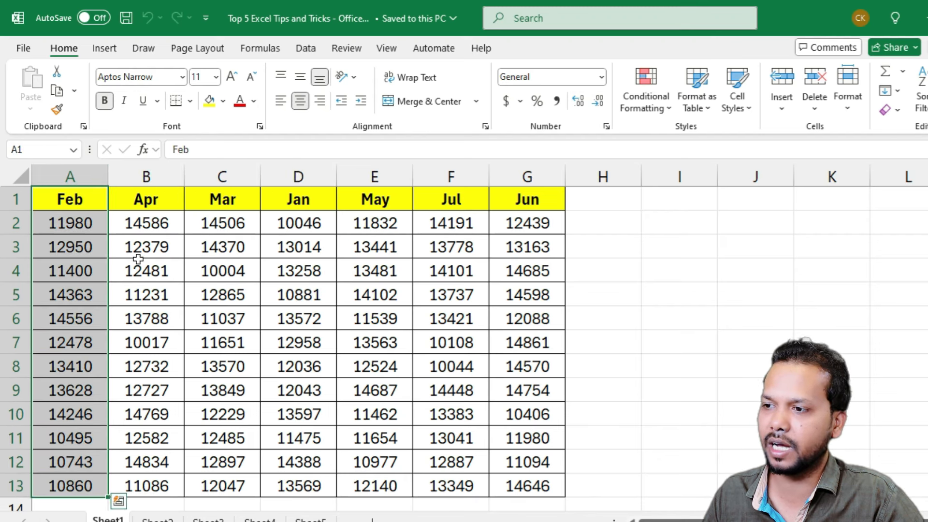
pyautogui.moveTo(146, 199); pyautogui.dragTo(146, 485)
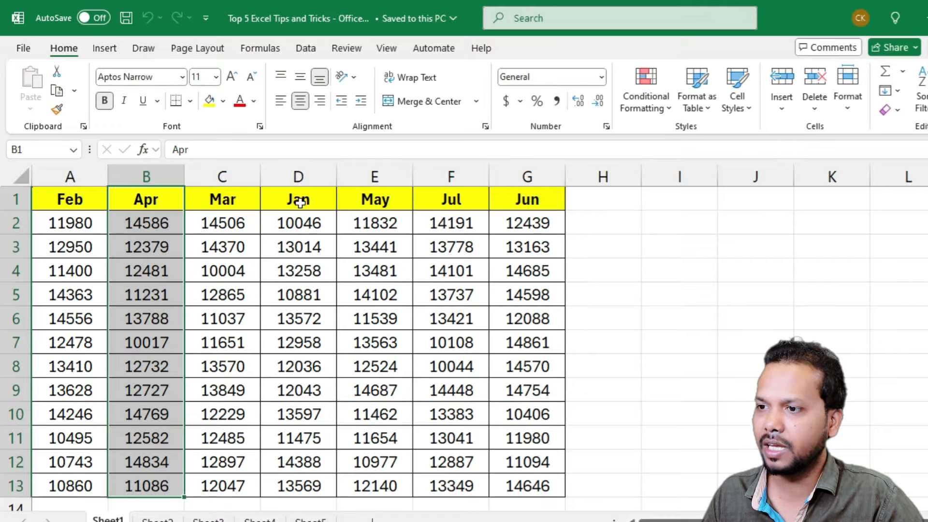
pyautogui.moveTo(298, 201); pyautogui.dragTo(298, 486)
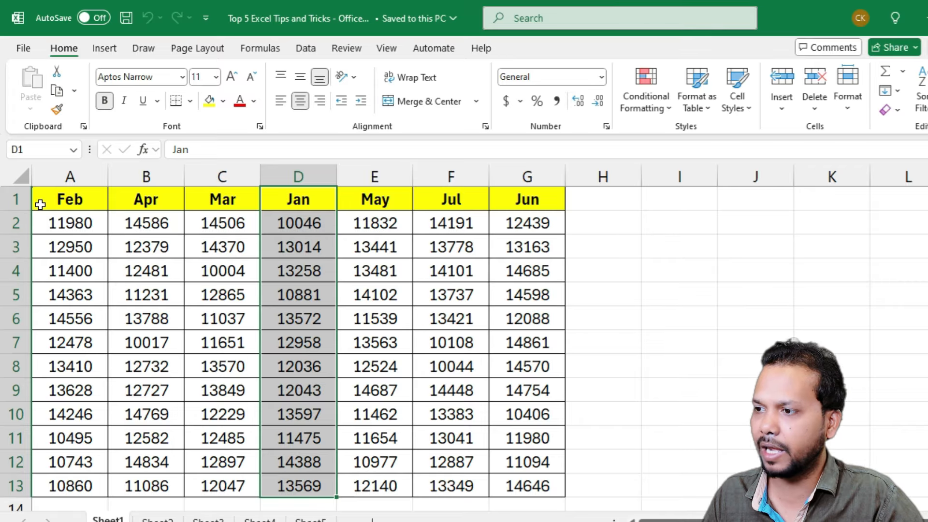
pyautogui.moveTo(50, 200); pyautogui.dragTo(51, 486)
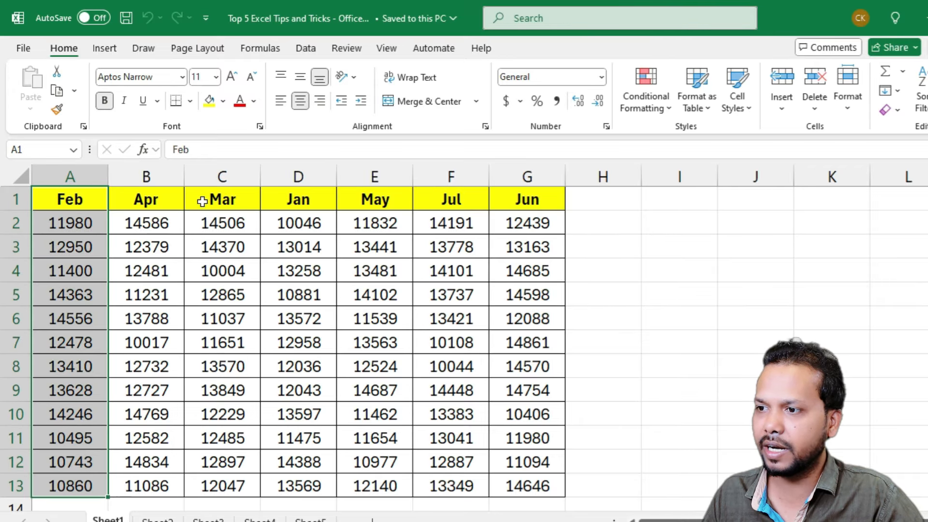
pyautogui.moveTo(211, 199); pyautogui.dragTo(204, 391)
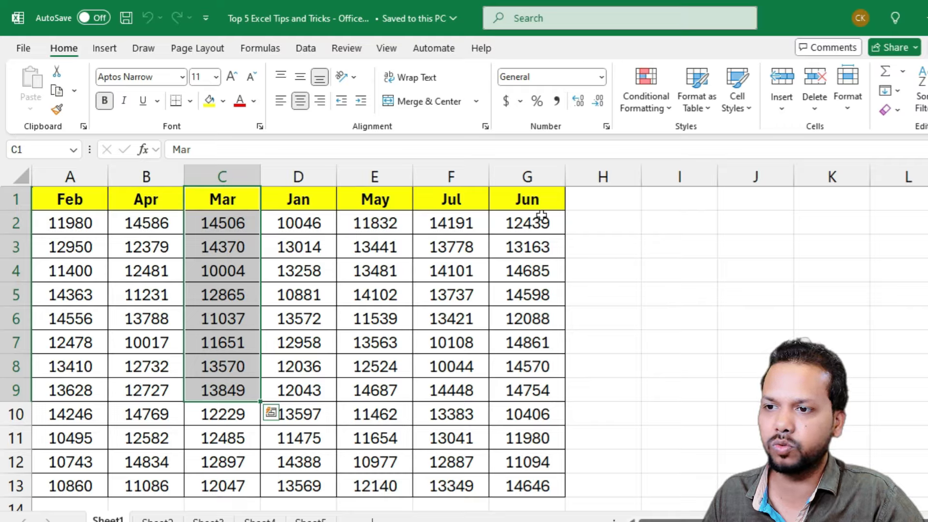
# Start a custom sort of the monthly data table and set its orientation to sort left to right
pyautogui.click(316, 342)
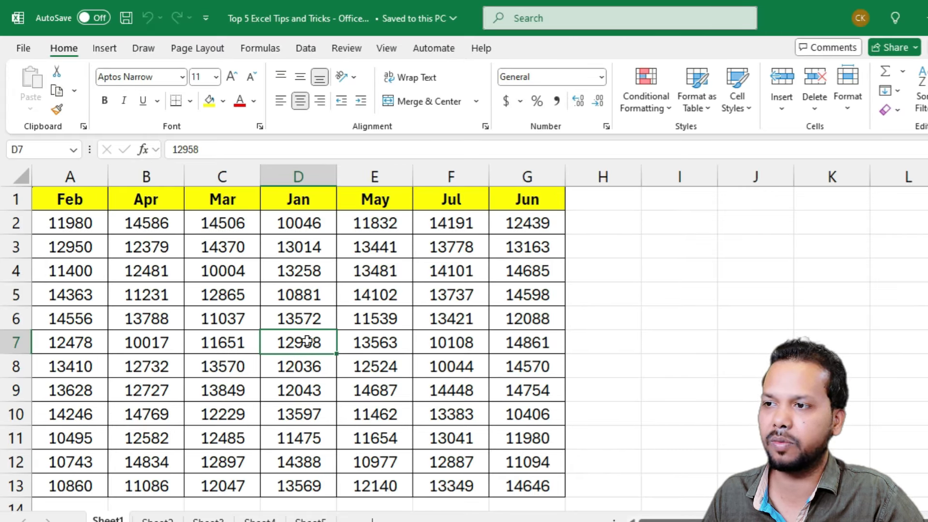
pyautogui.click(305, 52)
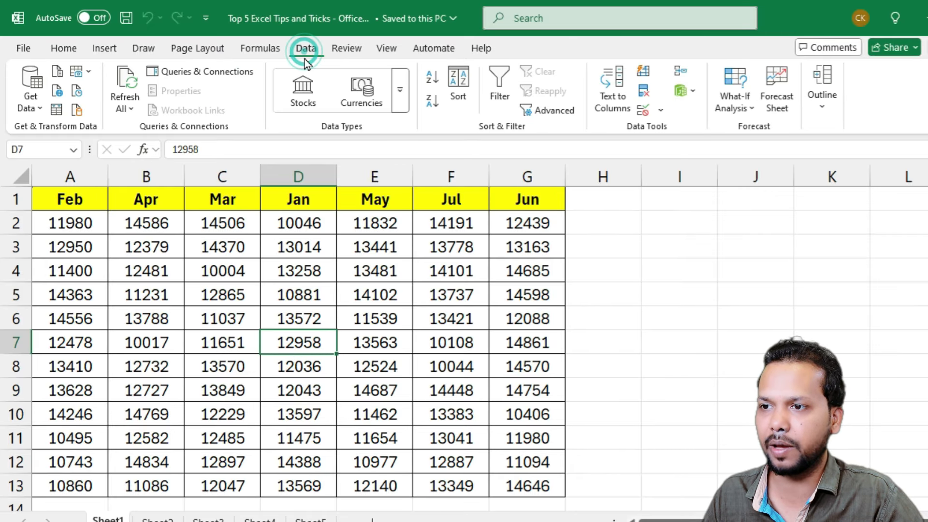
pyautogui.click(459, 104)
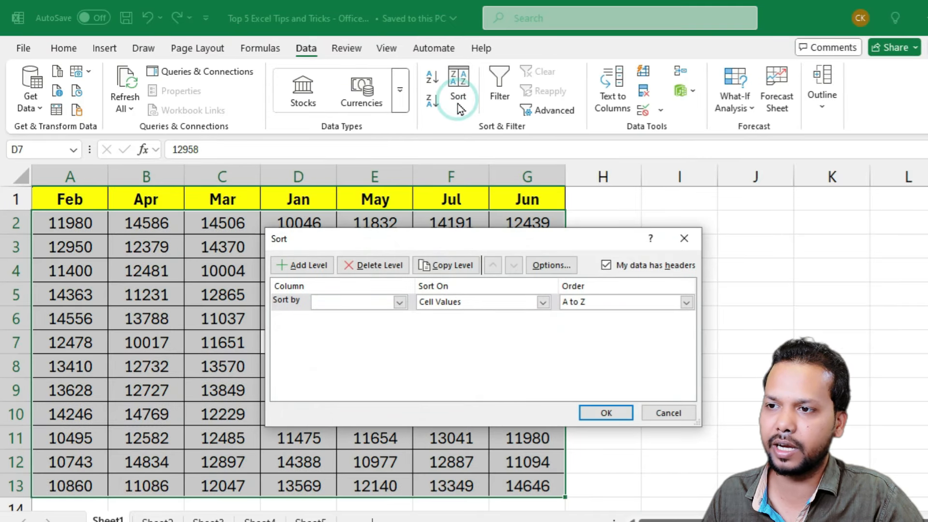
pyautogui.moveTo(399, 238); pyautogui.dragTo(468, 244)
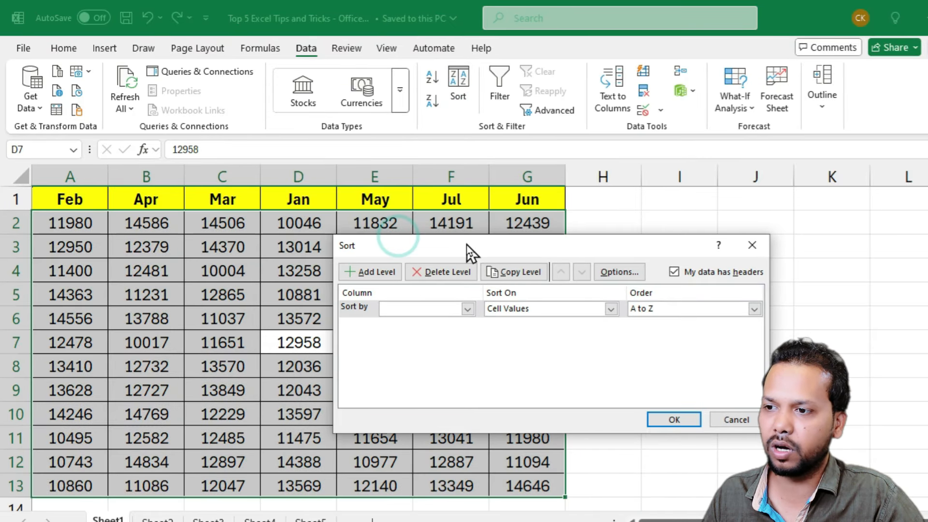
pyautogui.click(620, 274)
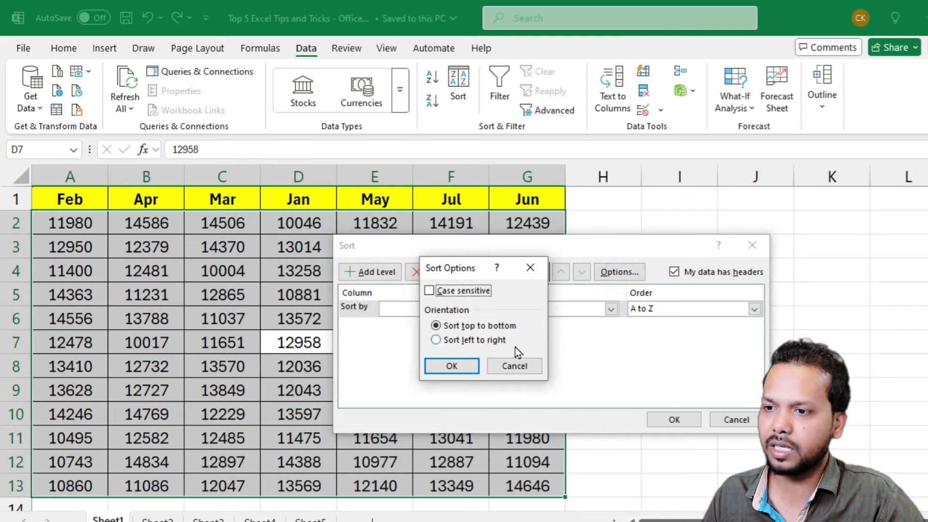
pyautogui.click(435, 341)
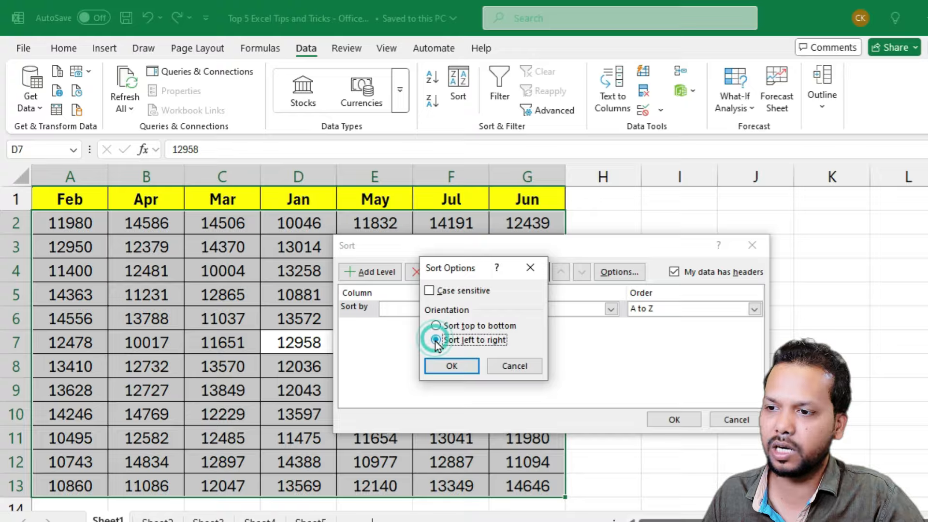
pyautogui.click(469, 368)
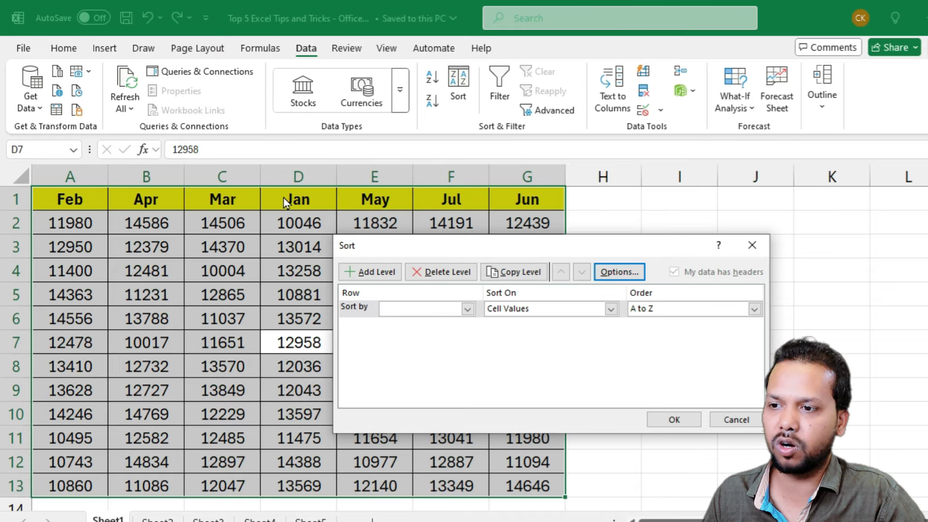
# Set the sort to use Row 1, the row containing the month names
pyautogui.click(466, 312)
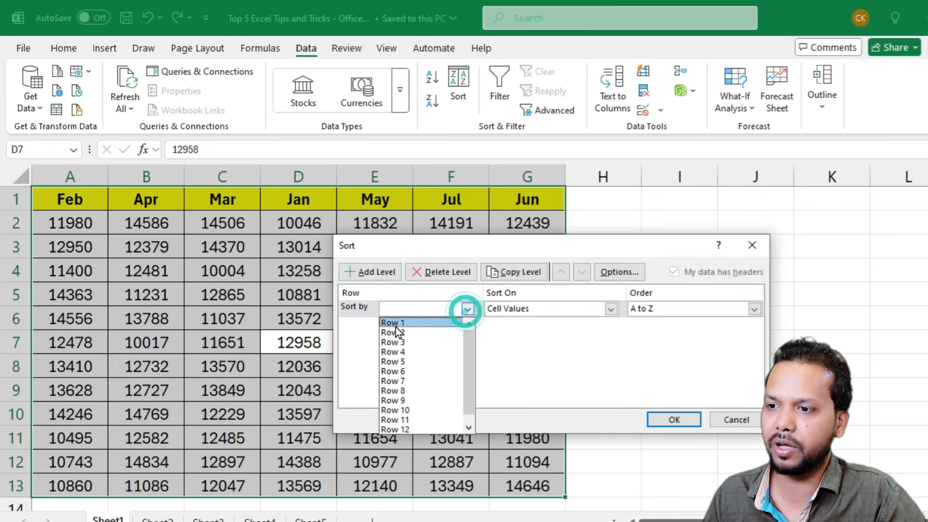
pyautogui.click(395, 325)
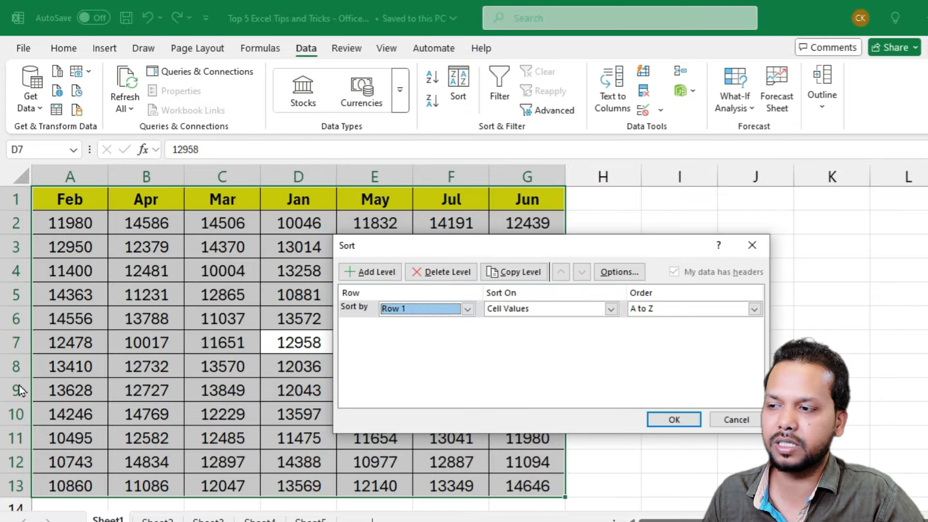
pyautogui.click(468, 312)
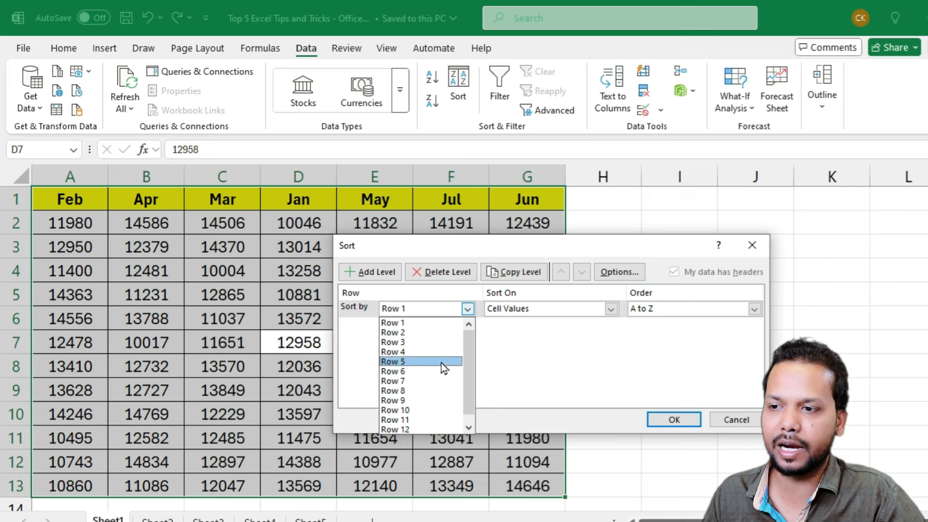
pyautogui.click(423, 323)
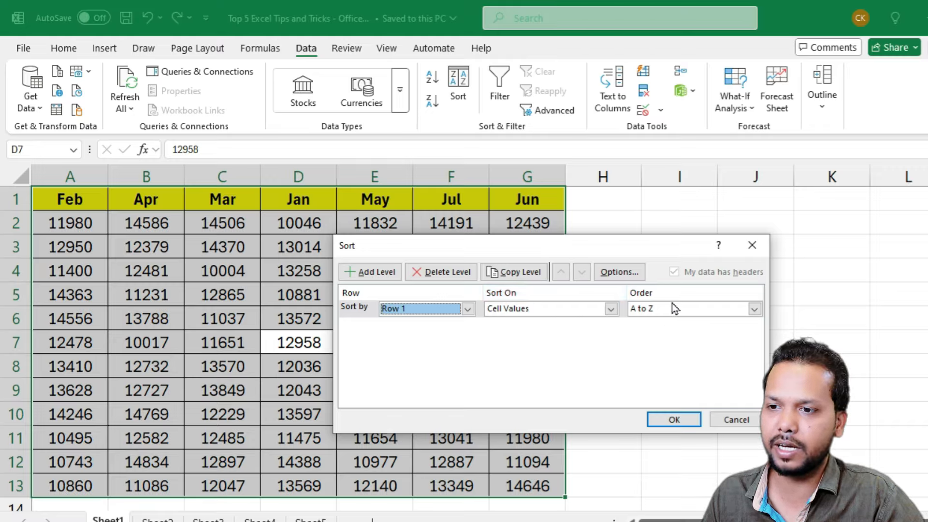
# Choose the custom list Jan, Feb, Mar, Apr as the sort order and apply the sort to the table
pyautogui.click(717, 309)
pyautogui.click(719, 309)
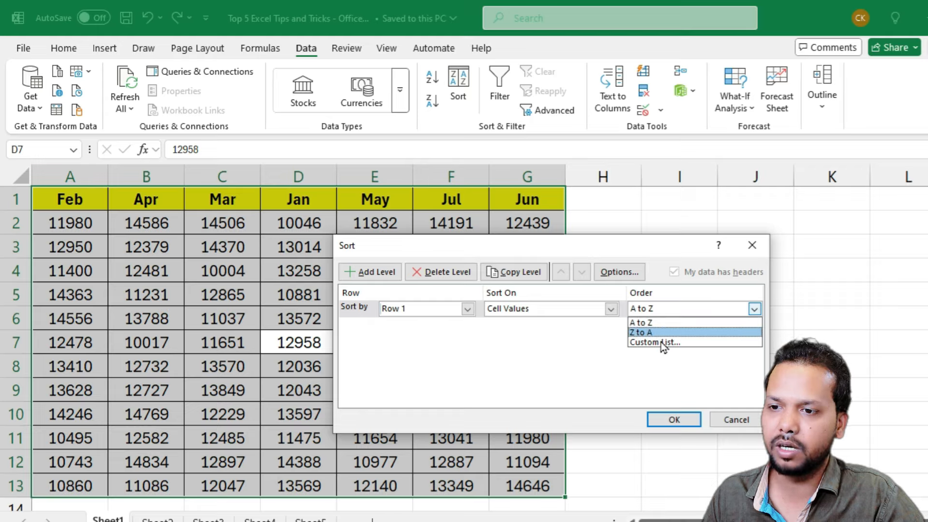
pyautogui.click(691, 344)
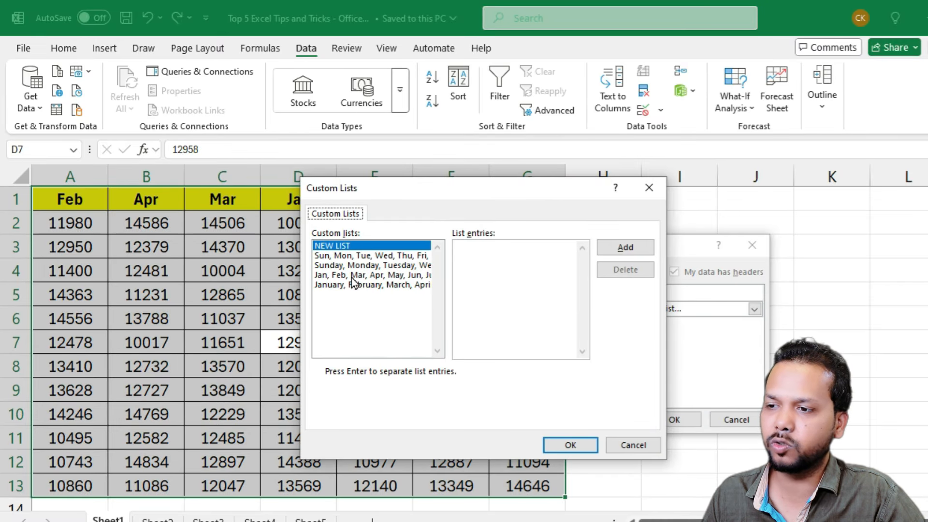
pyautogui.click(351, 285)
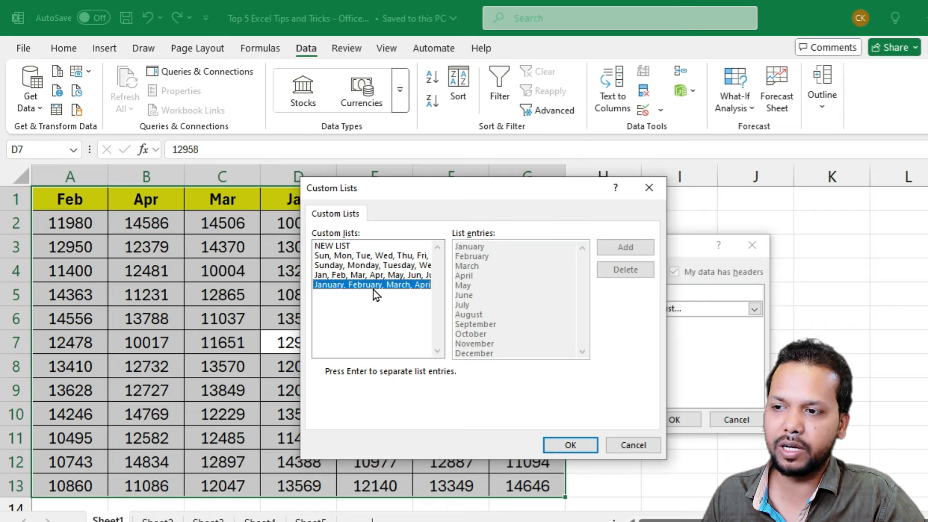
pyautogui.click(339, 275)
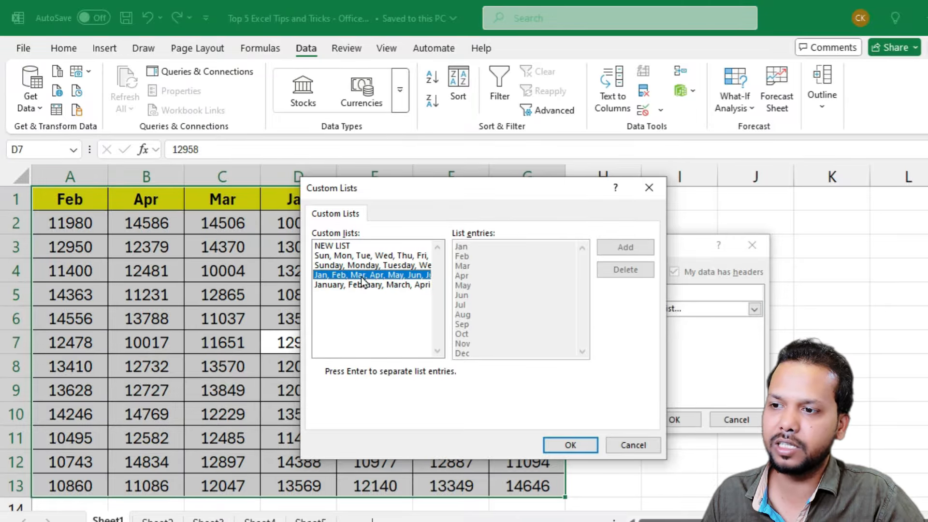
pyautogui.click(582, 445)
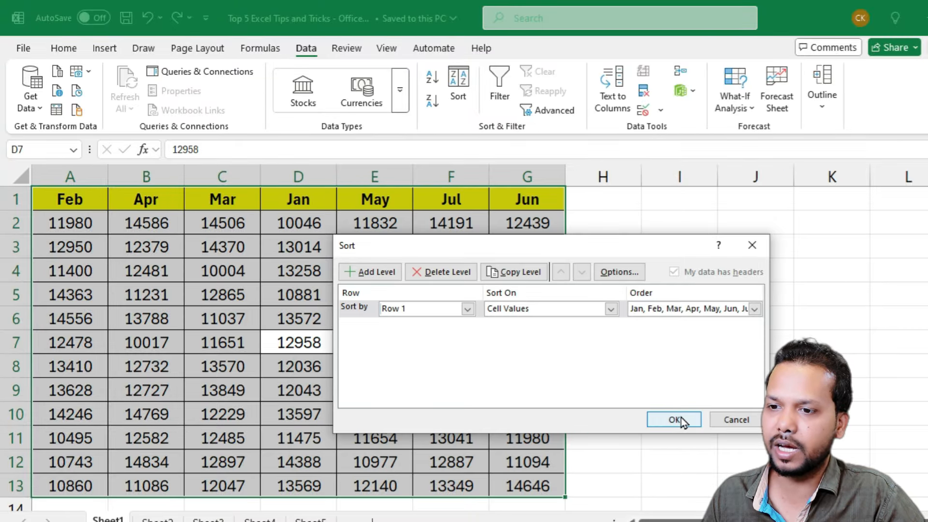
pyautogui.click(681, 416)
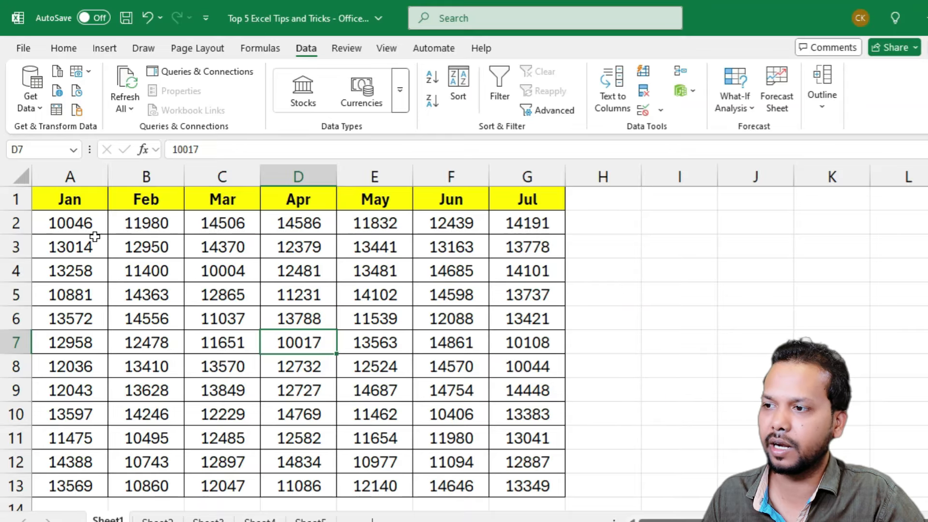
# Review the rearranged month columns and their data across A1:G13
pyautogui.click(84, 224)
pyautogui.click(77, 196)
pyautogui.moveTo(77, 196); pyautogui.dragTo(518, 482)
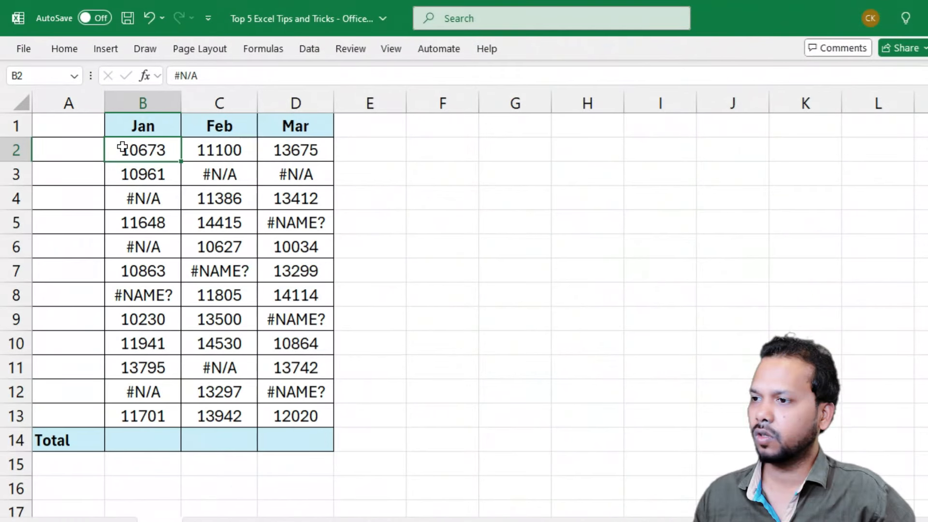
# Examine the error cells in the Jan, Feb and Mar data in B2:D13
pyautogui.moveTo(120, 148); pyautogui.dragTo(296, 416)
pyautogui.click(157, 193)
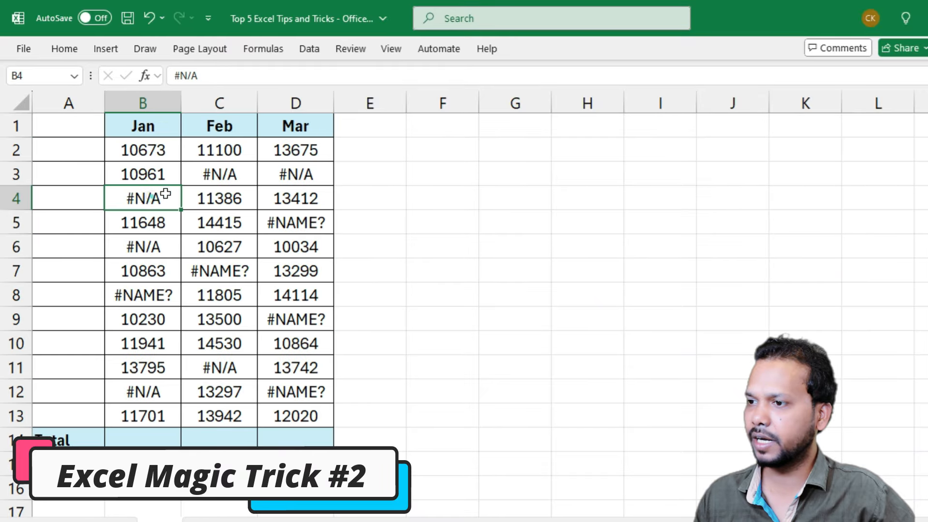
pyautogui.click(219, 173)
pyautogui.click(292, 173)
pyautogui.click(288, 224)
pyautogui.click(235, 270)
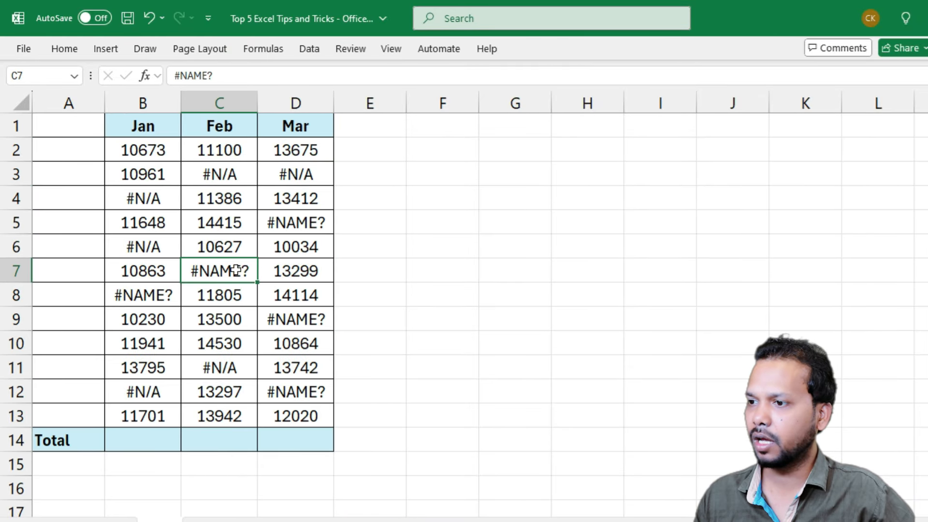
pyautogui.click(164, 294)
# Enter the formula =SUM(B2:B13) in the Total row for Jan, cell B14
pyautogui.moveTo(131, 441); pyautogui.dragTo(294, 441)
pyautogui.click(141, 442)
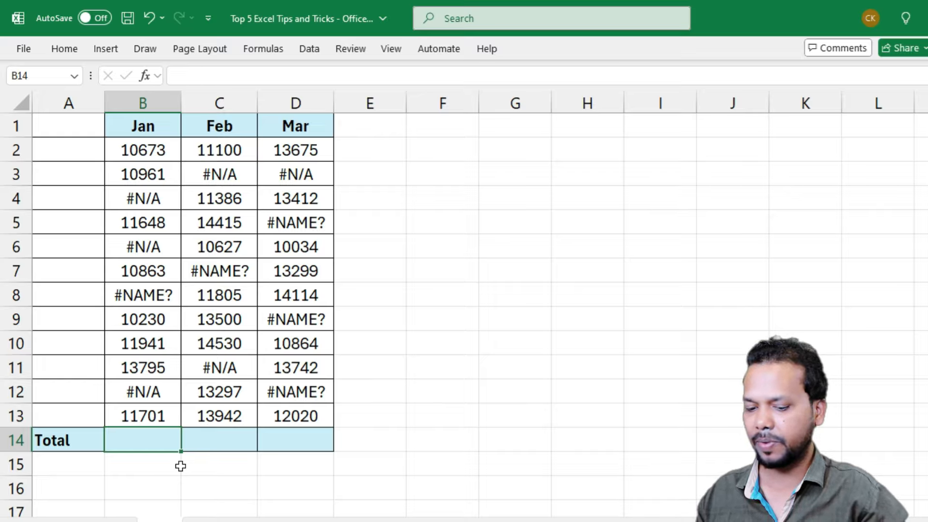
pyautogui.write('=')
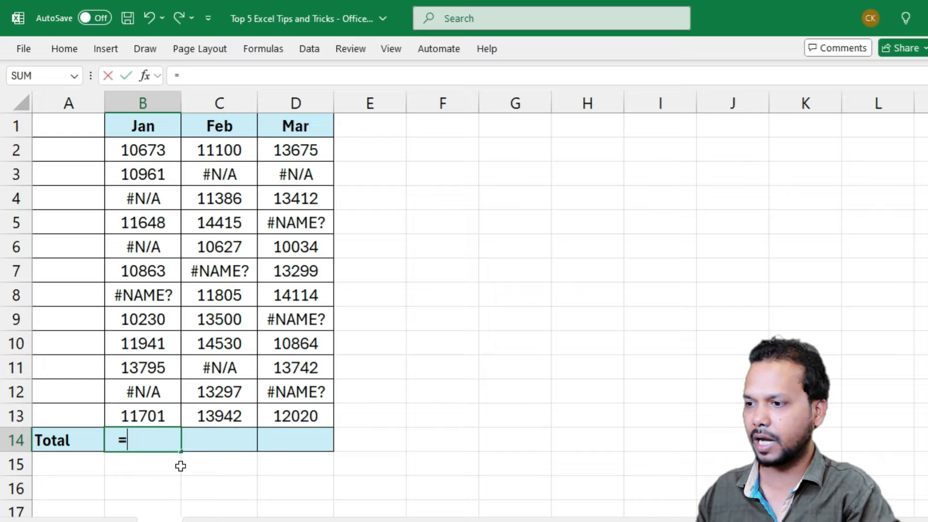
pyautogui.write('sum(')
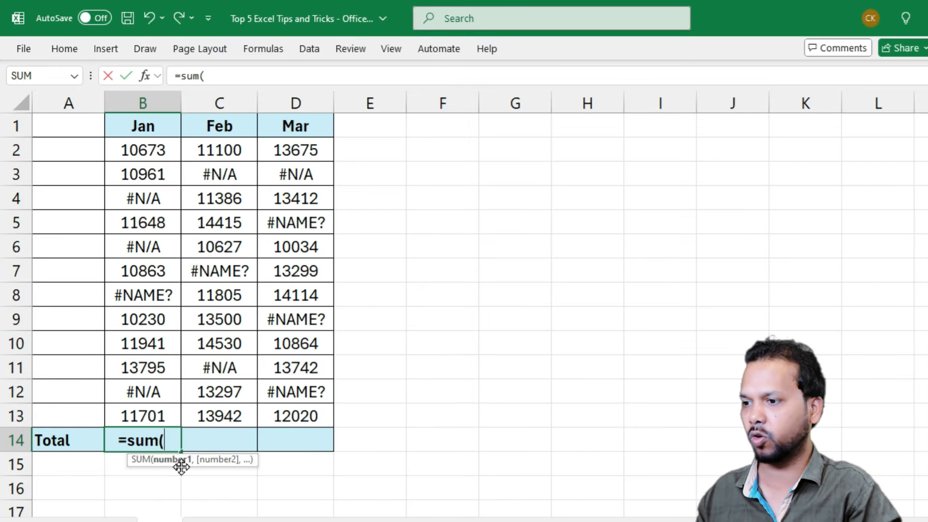
pyautogui.click(154, 156)
pyautogui.moveTo(155, 155); pyautogui.dragTo(155, 415)
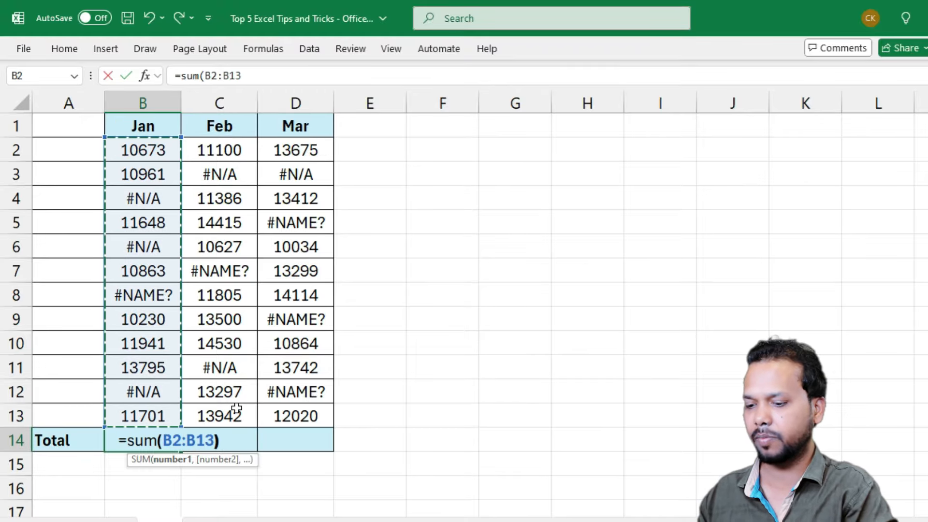
pyautogui.write(')')
pyautogui.press('Return')
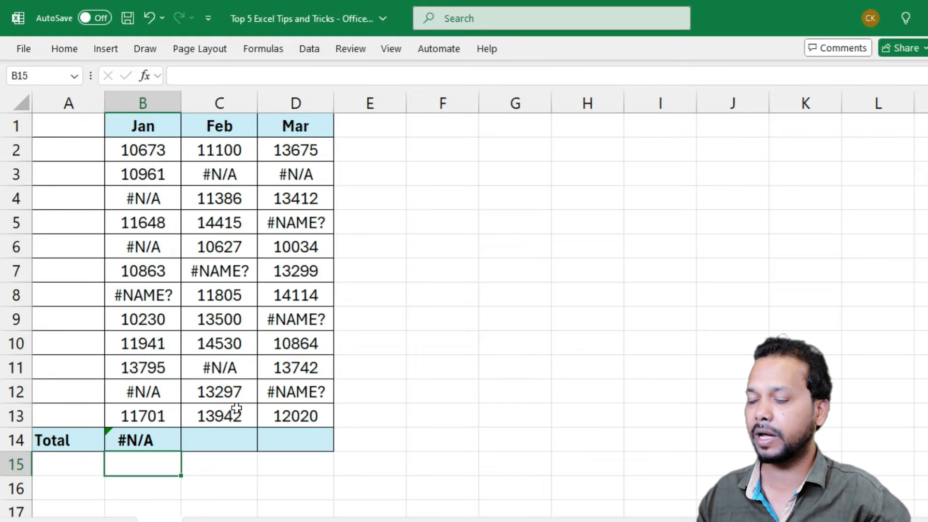
# Check the Jan total in B14 against the error cells in its column
pyautogui.click(169, 438)
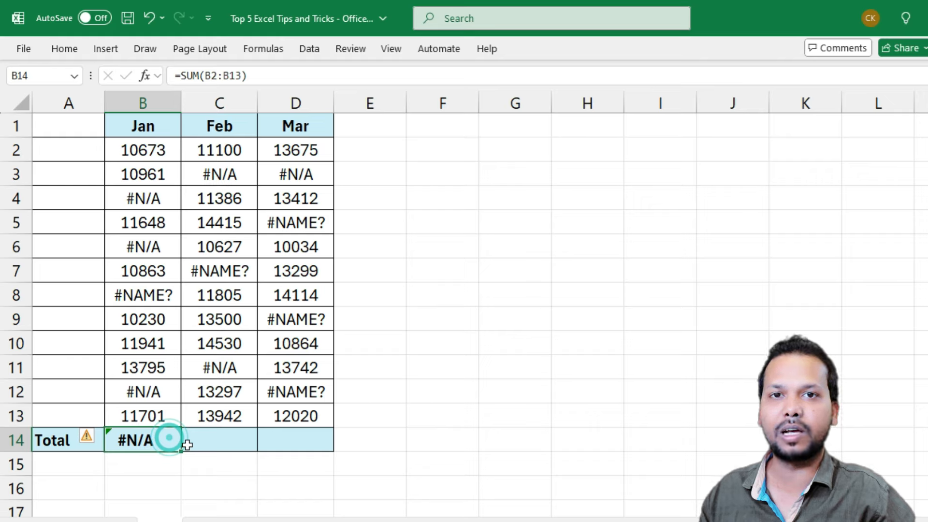
pyautogui.click(161, 394)
pyautogui.click(147, 295)
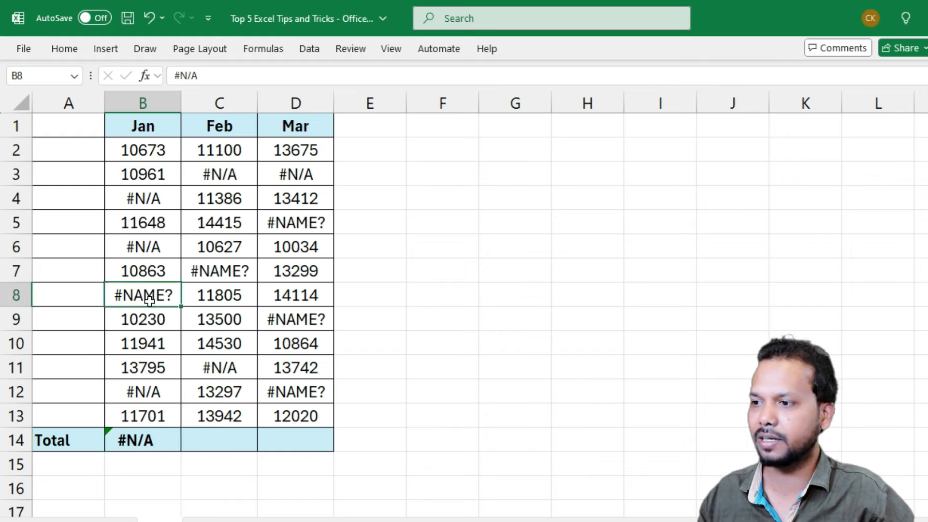
# Check the error cells B6 and B4 in the Jan column and C3 in the Feb column
pyautogui.click(148, 244)
pyautogui.click(154, 202)
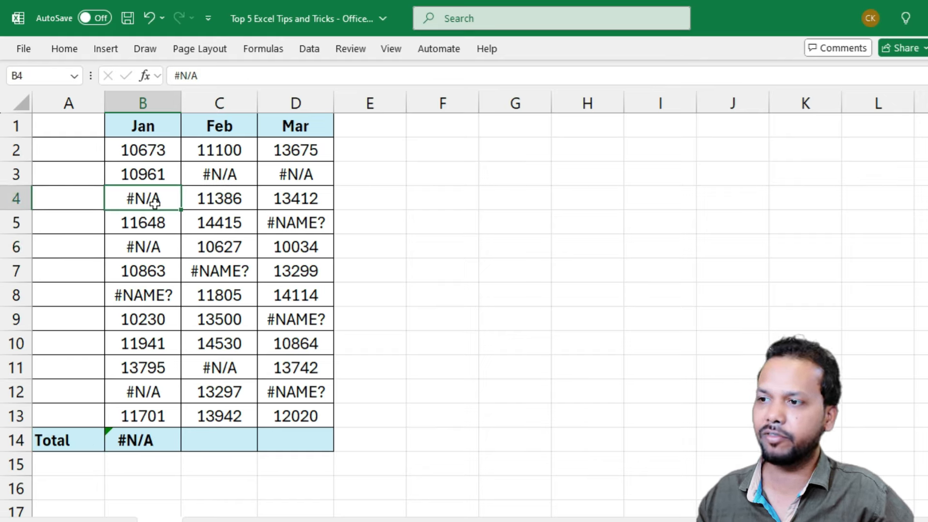
pyautogui.click(221, 175)
# Replace the Jan total in B14 with =AGGREGATE(9,6,B2:B13) to sum the column while ignoring error values
pyautogui.click(157, 438)
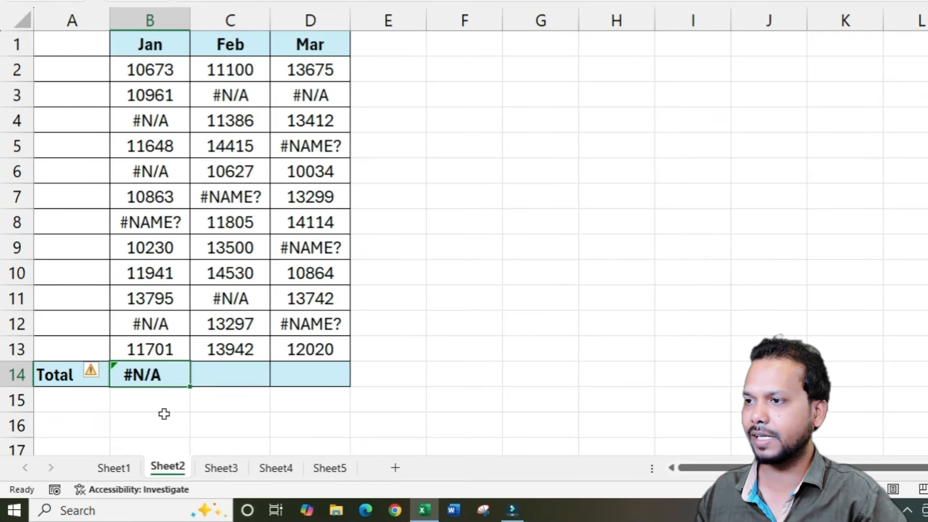
pyautogui.press('Delete')
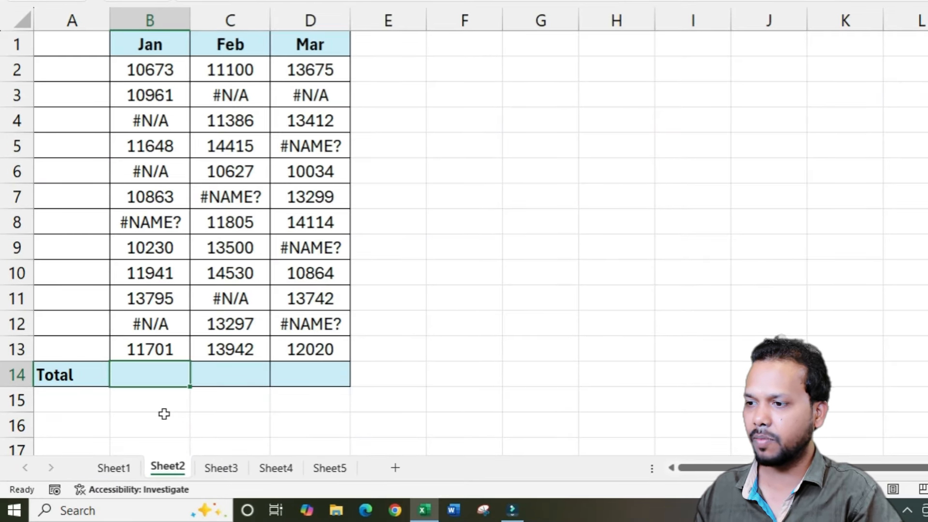
pyautogui.write('=a')
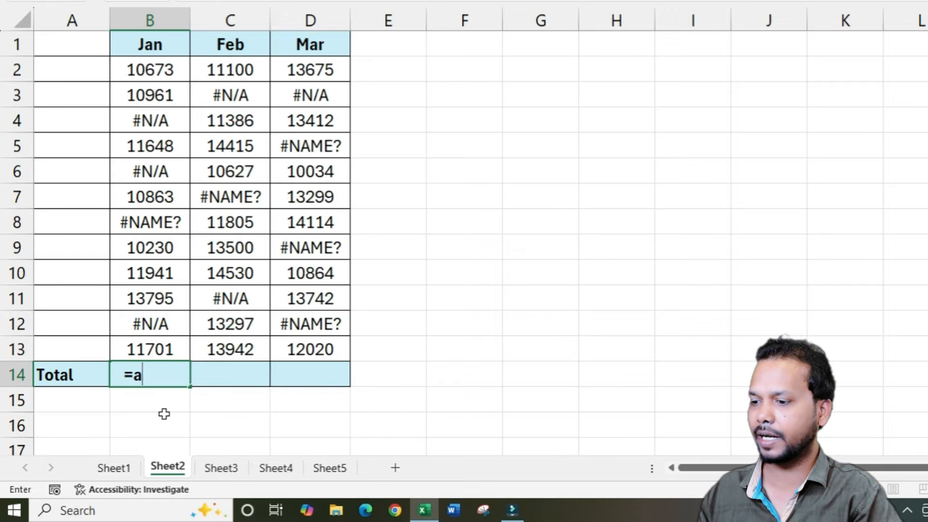
pyautogui.write('gg')
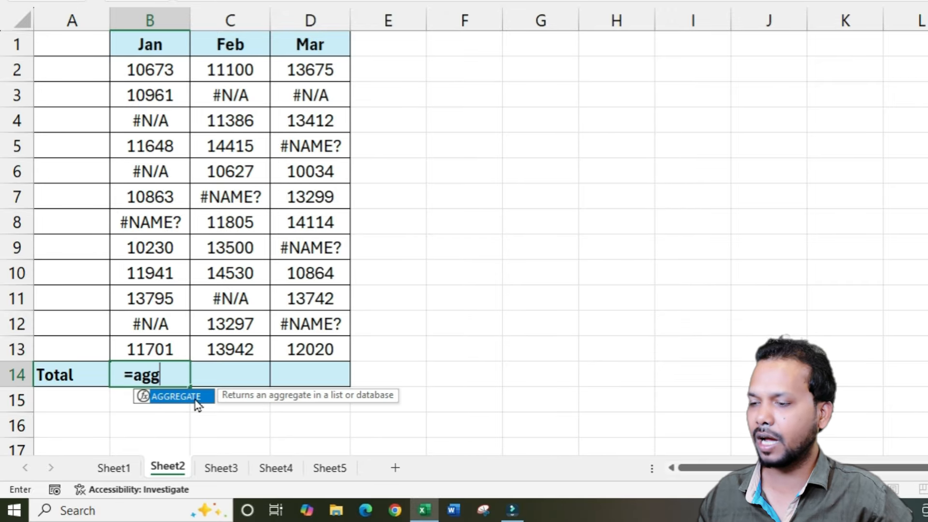
pyautogui.press('Tab')
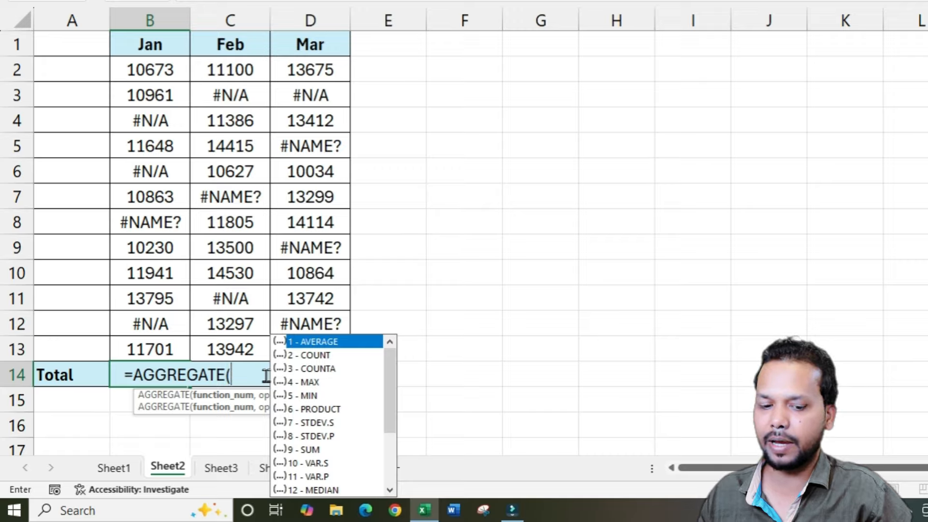
pyautogui.write('9')
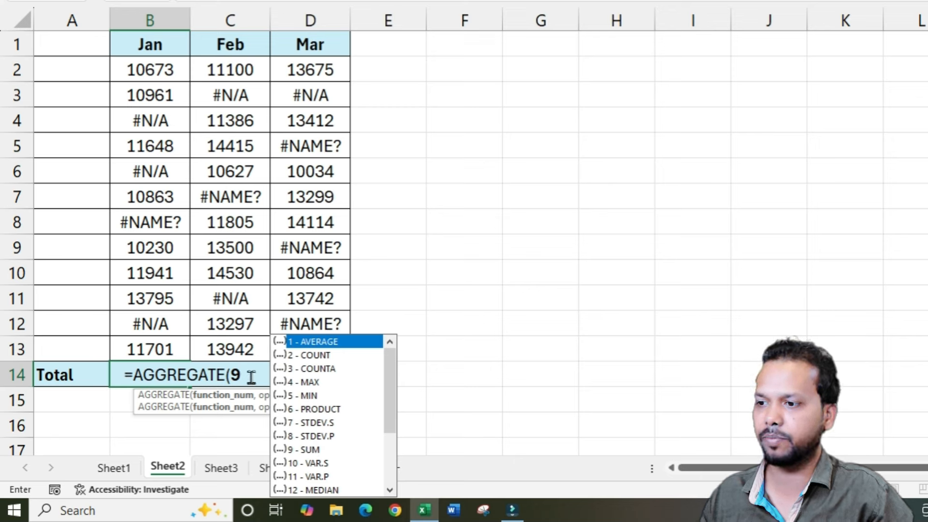
pyautogui.write(',6')
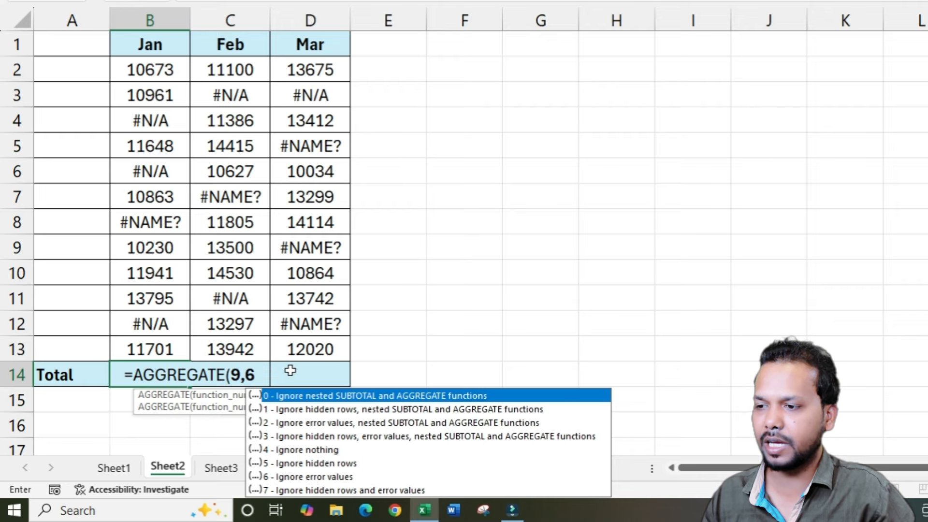
pyautogui.write(',')
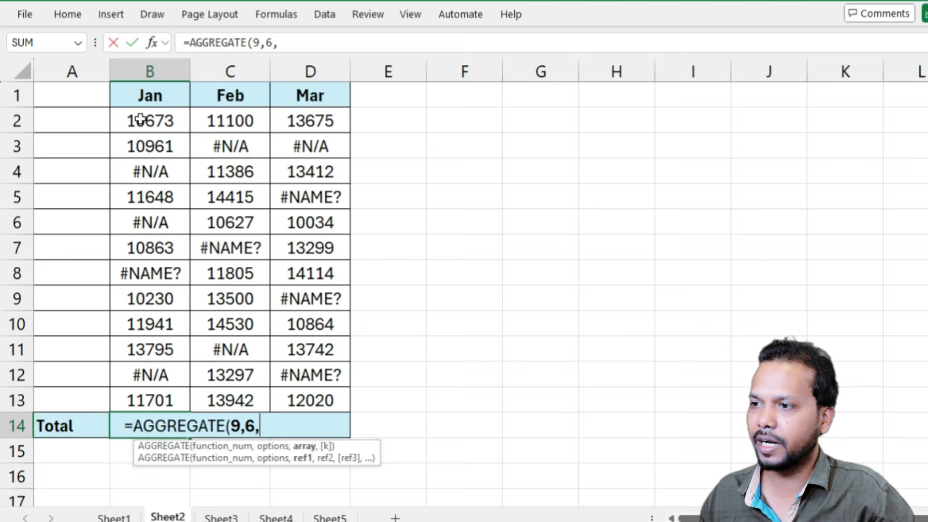
pyautogui.moveTo(141, 119); pyautogui.dragTo(165, 403)
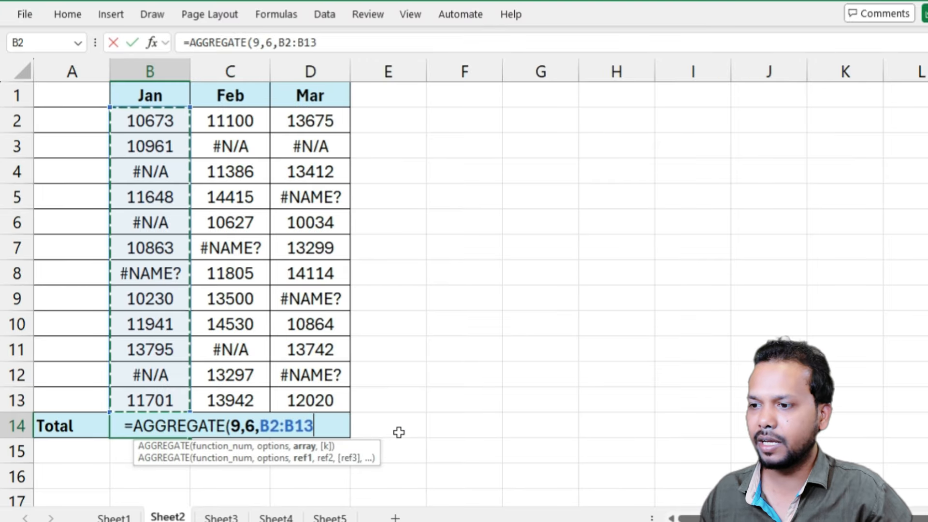
pyautogui.write(')')
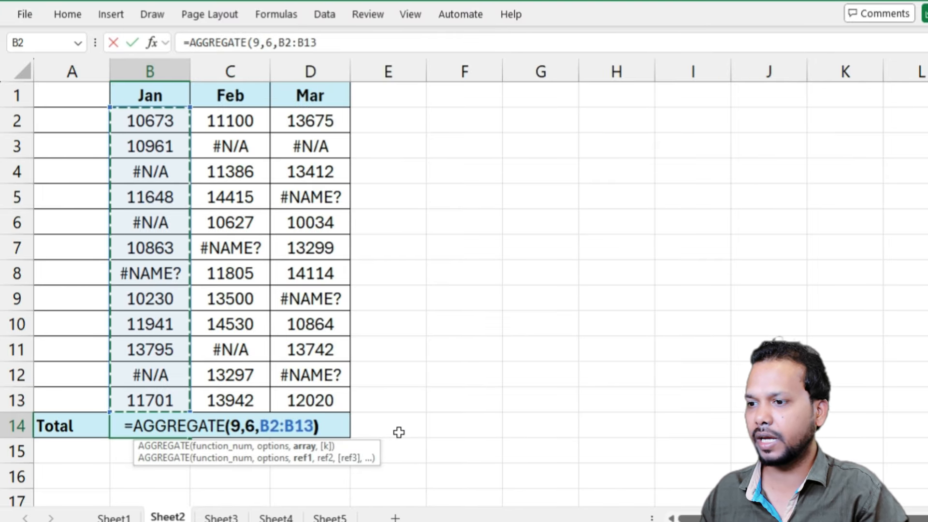
pyautogui.press('Return')
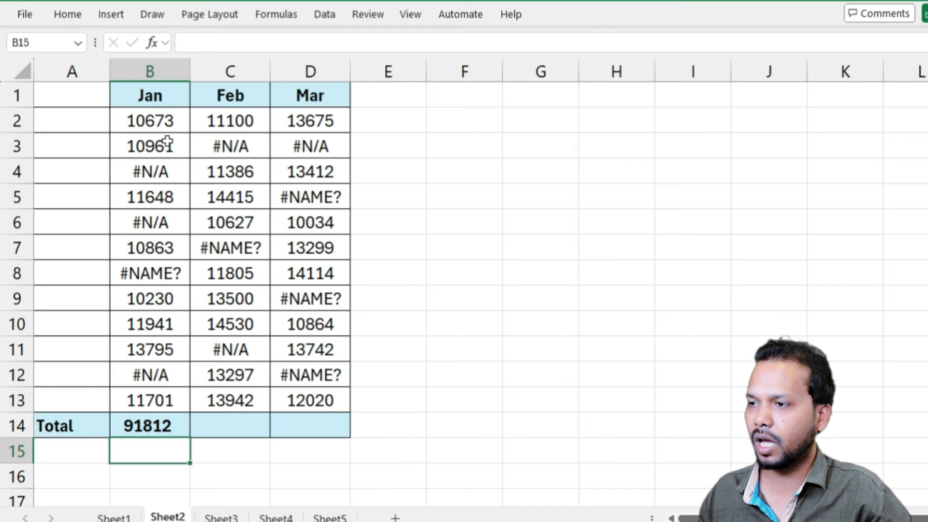
# Select only the numeric Jan cells B2:B3, B5, B7, B9:B11 and B13 to compare their sum with B14
pyautogui.moveTo(165, 120); pyautogui.dragTo(163, 145)
pyautogui.keyDown('ctrl'); pyautogui.click(162, 197); pyautogui.keyUp('ctrl')
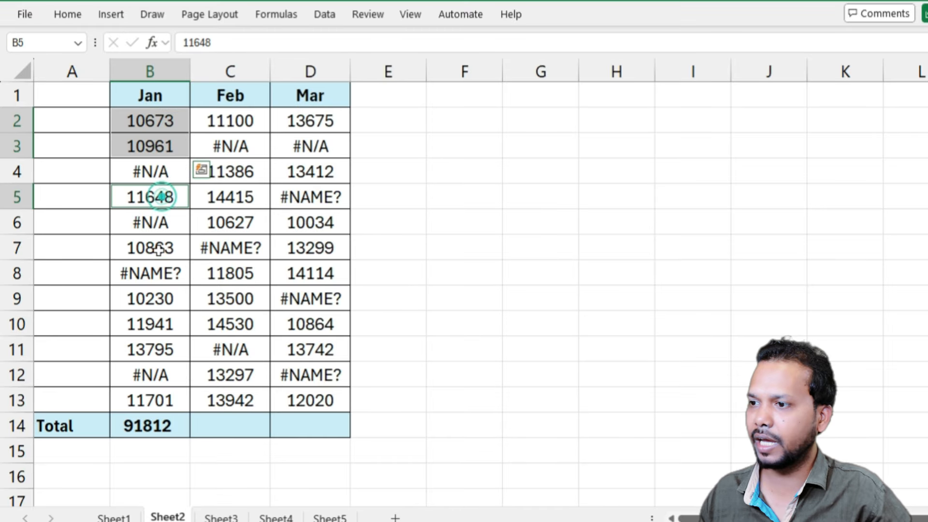
pyautogui.keyDown('ctrl'); pyautogui.click(160, 249); pyautogui.keyUp('ctrl')
pyautogui.moveTo(155, 299); pyautogui.dragTo(157, 355)
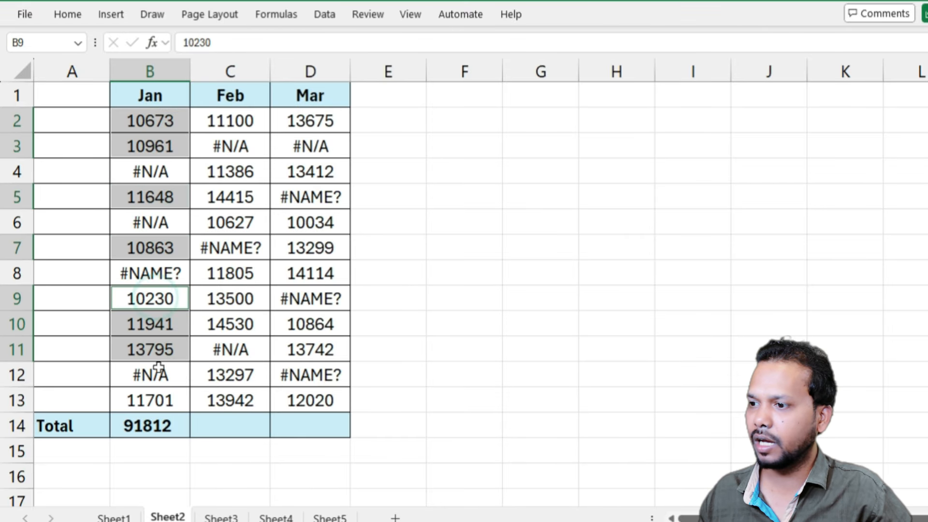
pyautogui.keyDown('ctrl'); pyautogui.click(150, 400); pyautogui.keyUp('ctrl')
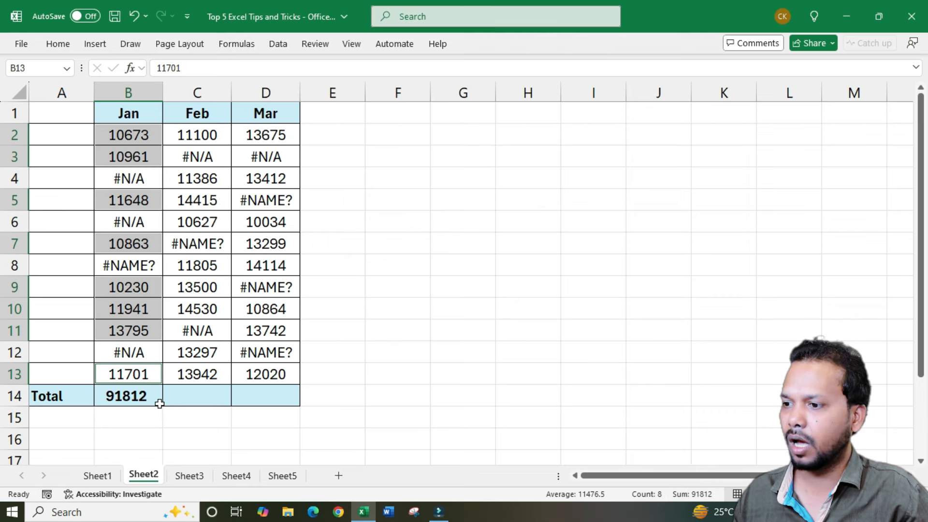
# Fill the AGGREGATE formula from B14 across to C14:D14 and check the Feb and Mar totals
pyautogui.click(138, 395)
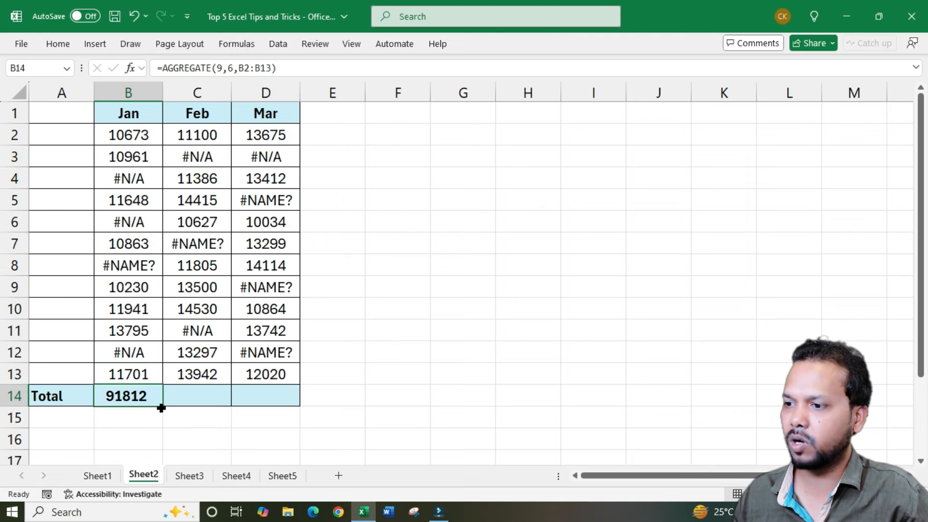
pyautogui.moveTo(164, 407); pyautogui.dragTo(290, 407)
pyautogui.click(196, 401)
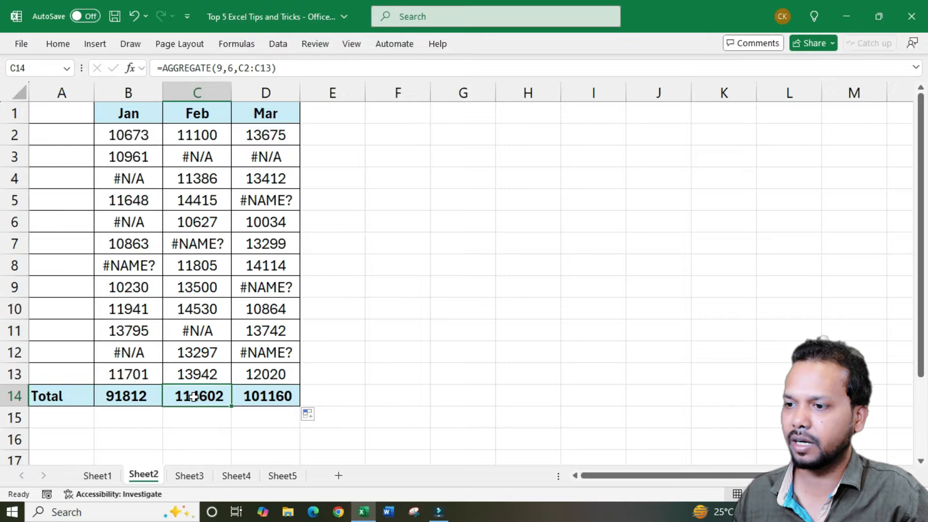
pyautogui.click(237, 400)
pyautogui.click(177, 394)
pyautogui.moveTo(176, 394); pyautogui.dragTo(244, 393)
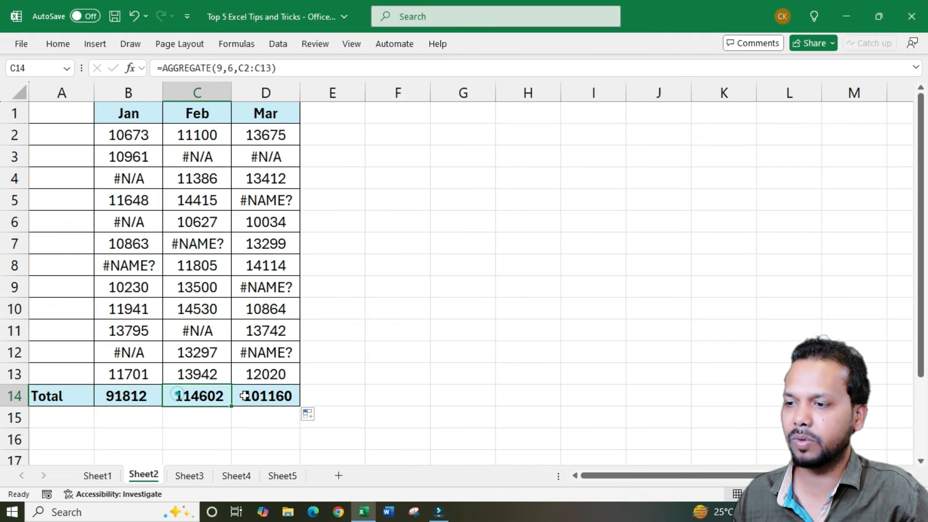
pyautogui.click(180, 394)
pyautogui.click(194, 397)
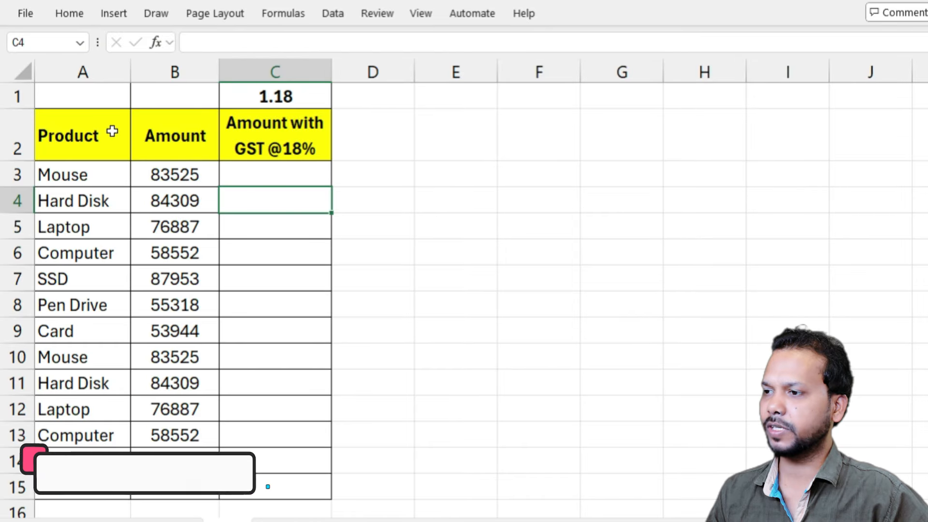
pyautogui.moveTo(108, 125); pyautogui.dragTo(82, 487)
pyautogui.moveTo(193, 133); pyautogui.dragTo(196, 488)
pyautogui.click(255, 178)
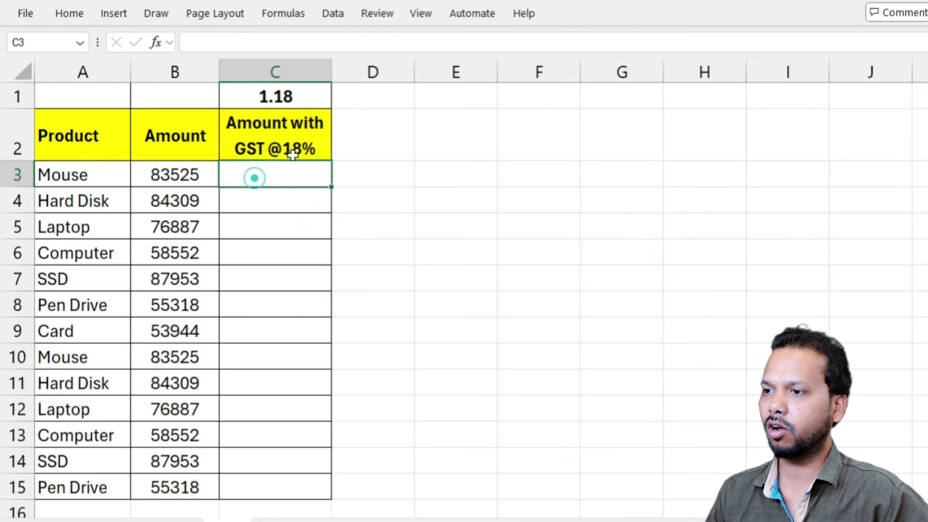
pyautogui.moveTo(285, 128); pyautogui.dragTo(278, 492)
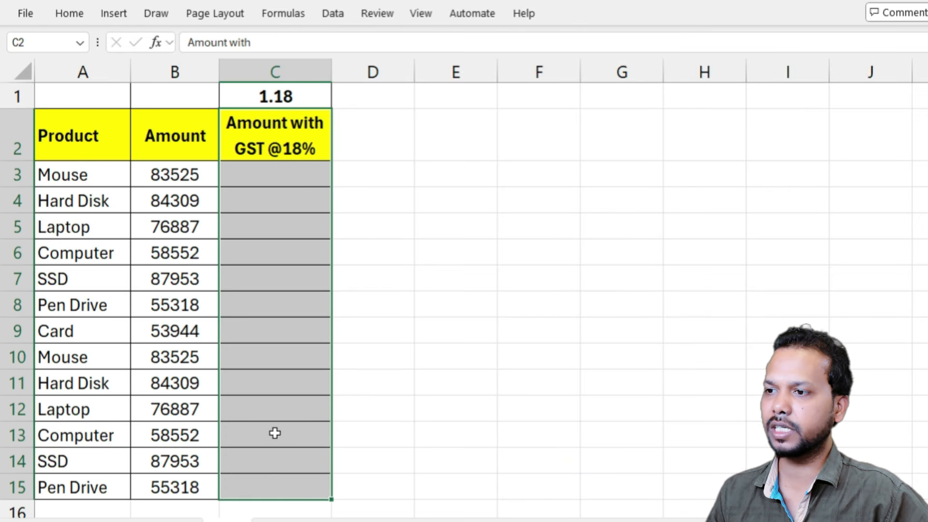
pyautogui.click(246, 211)
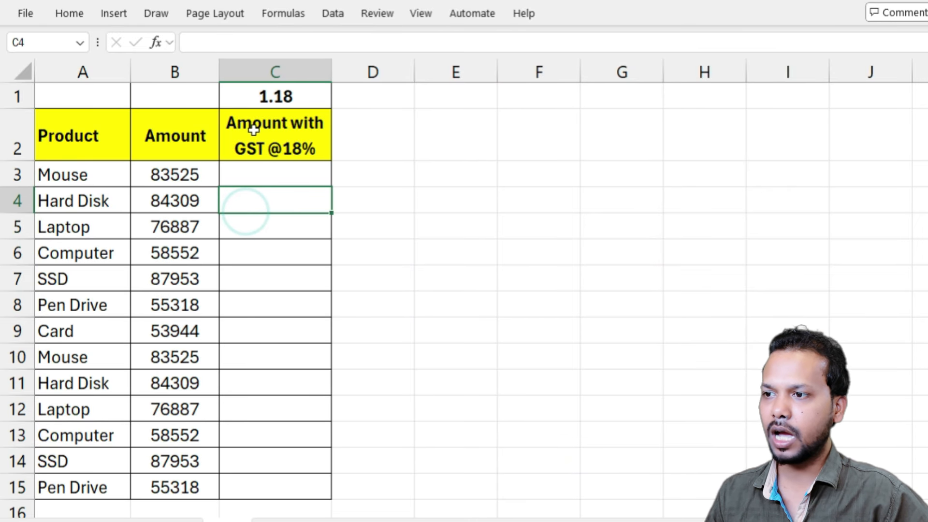
pyautogui.click(244, 178)
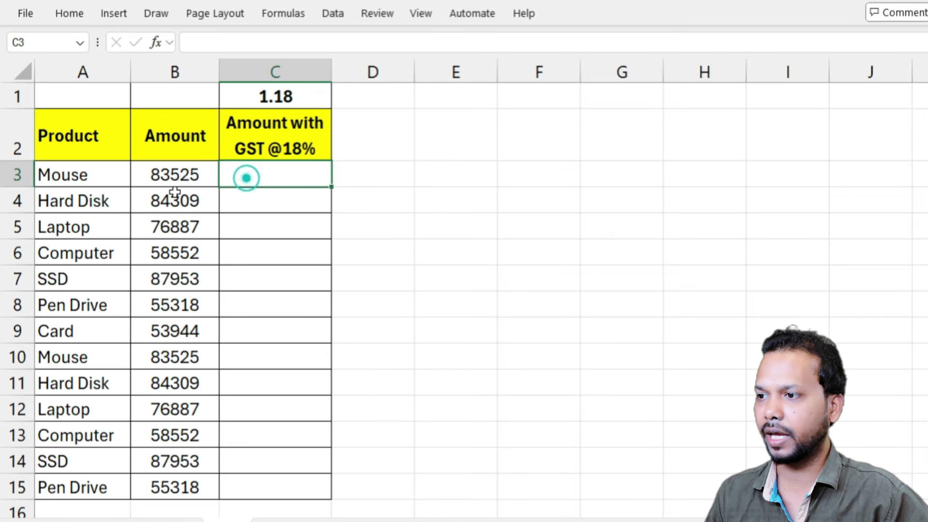
pyautogui.click(178, 175)
pyautogui.moveTo(179, 256); pyautogui.dragTo(183, 483)
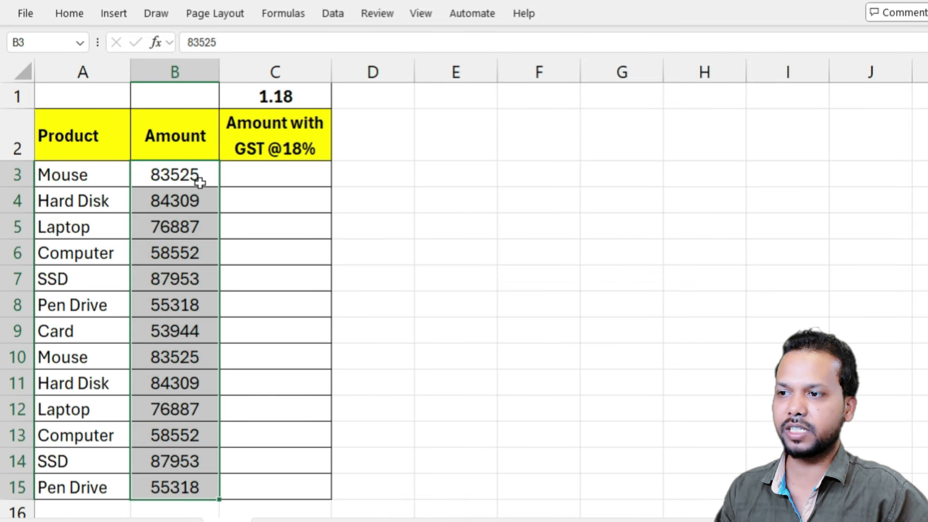
pyautogui.moveTo(266, 175); pyautogui.dragTo(282, 485)
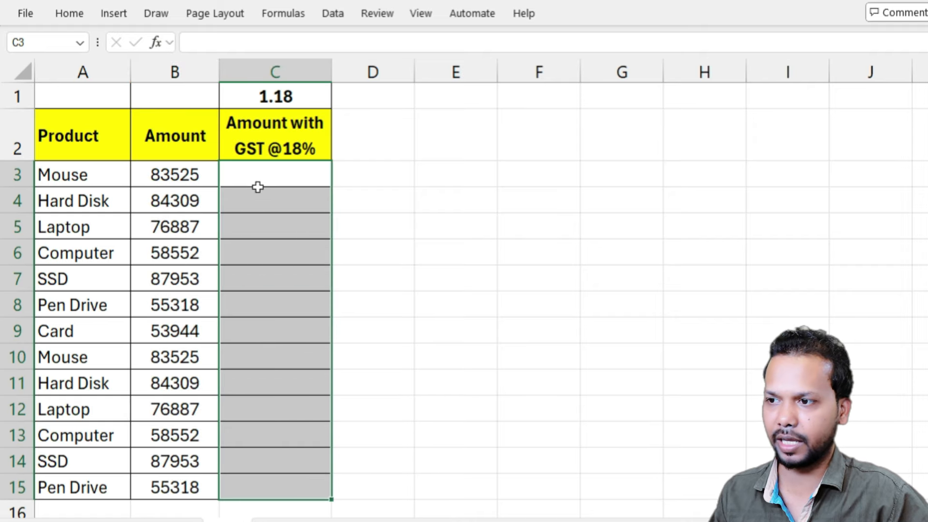
pyautogui.click(260, 178)
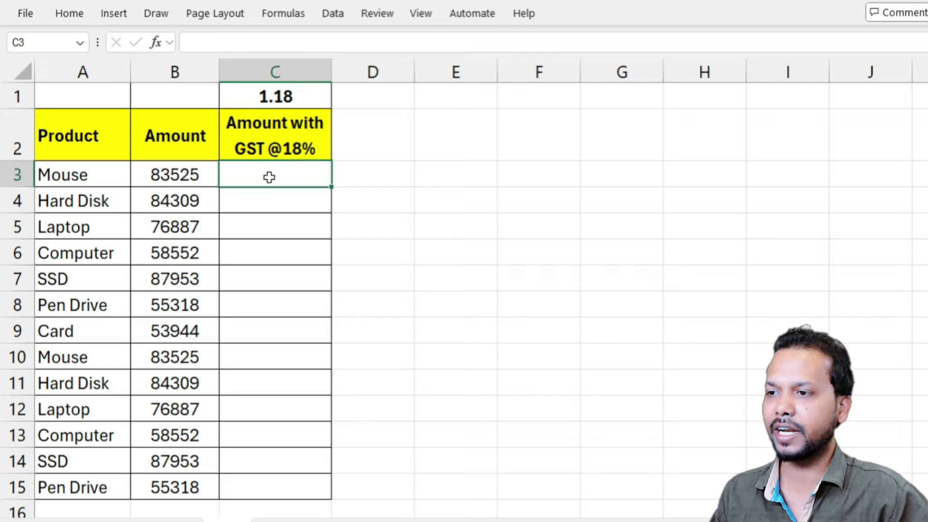
pyautogui.click(300, 97)
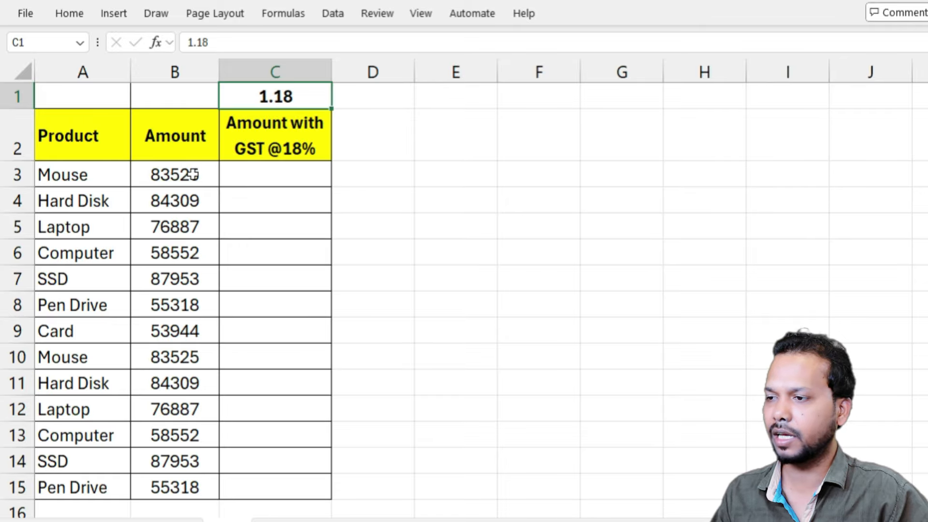
pyautogui.moveTo(192, 175); pyautogui.dragTo(193, 489)
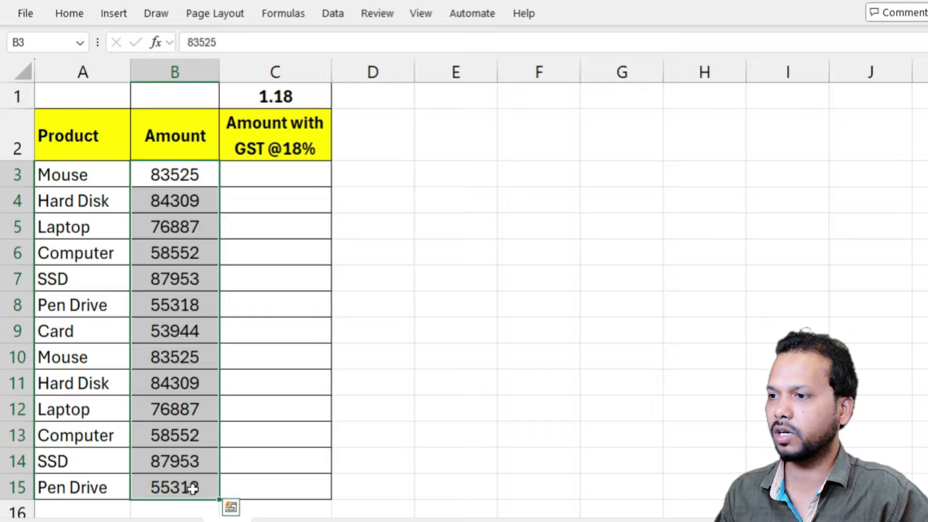
pyautogui.hotkey('ctrl', 'c')
pyautogui.click(251, 175)
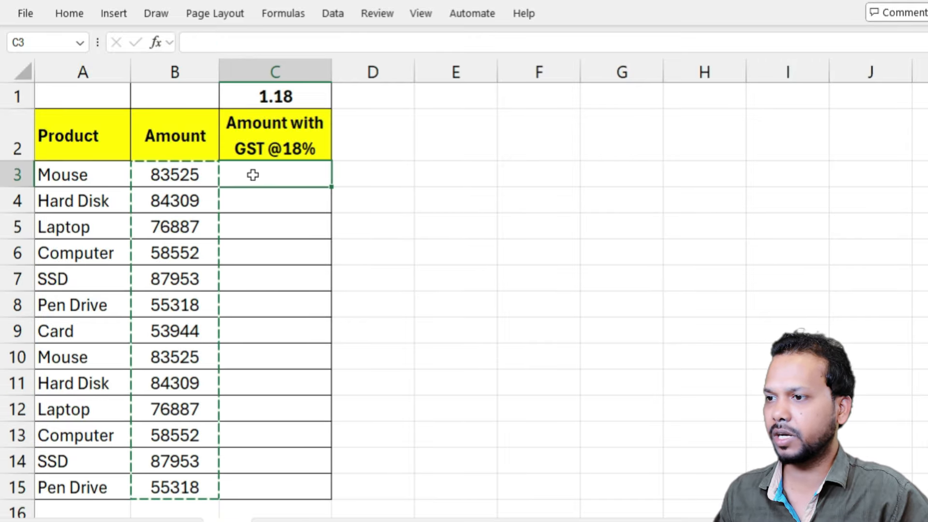
pyautogui.hotkey('ctrl', 'v')
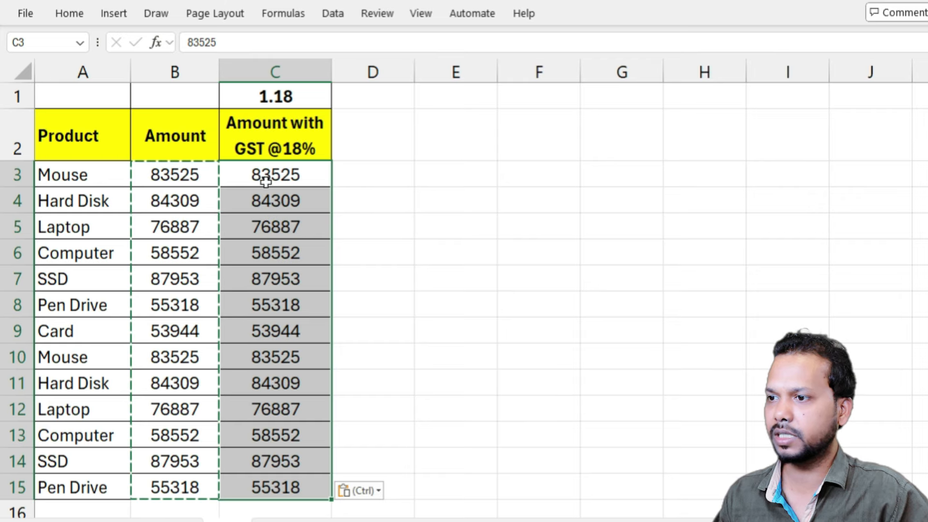
pyautogui.click(247, 178)
# Multiply the amounts in C3:C15 by the 1.18 in C1 using Paste Special, and toggle their bold formatting
pyautogui.click(265, 97)
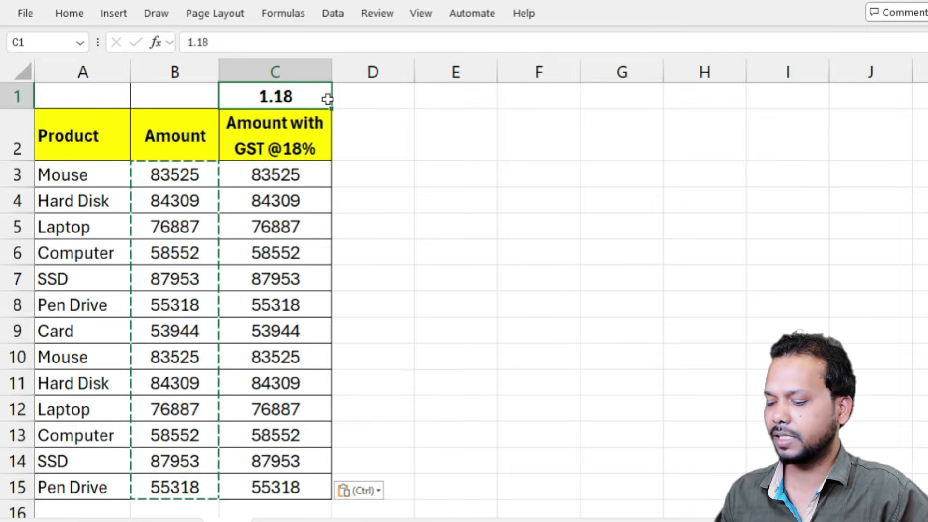
pyautogui.hotkey('ctrl', 'c')
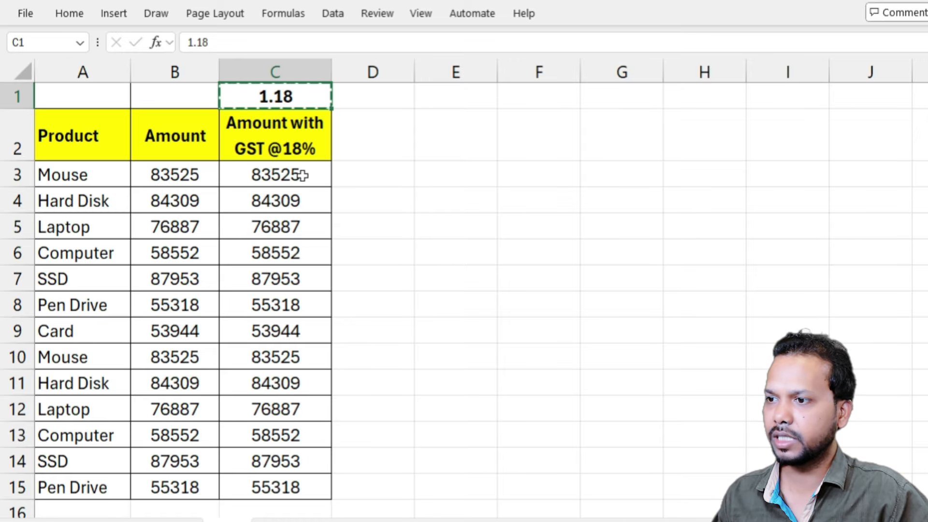
pyautogui.moveTo(307, 174); pyautogui.dragTo(303, 481)
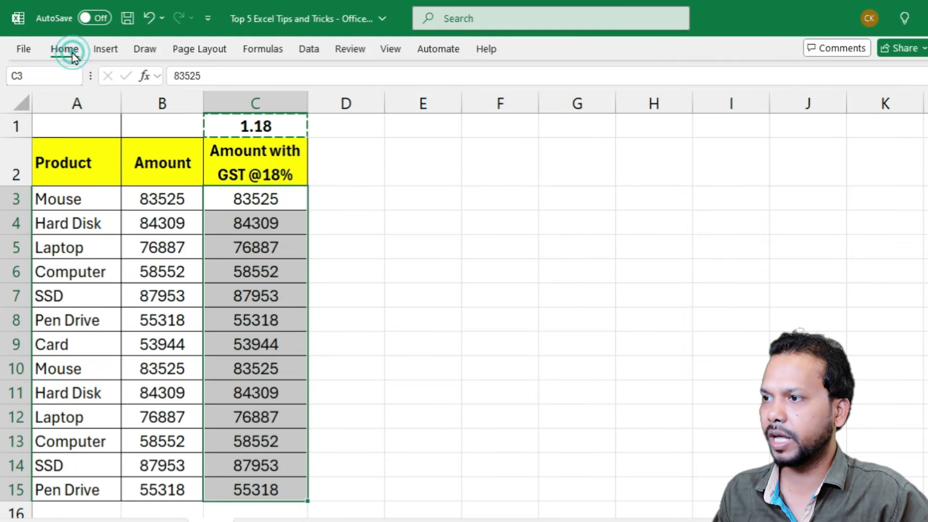
pyautogui.click(70, 50)
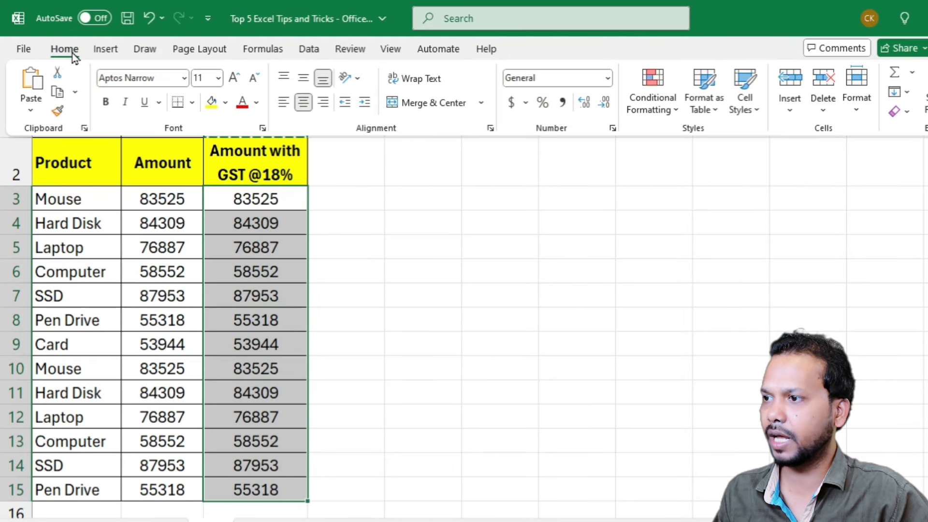
pyautogui.click(30, 113)
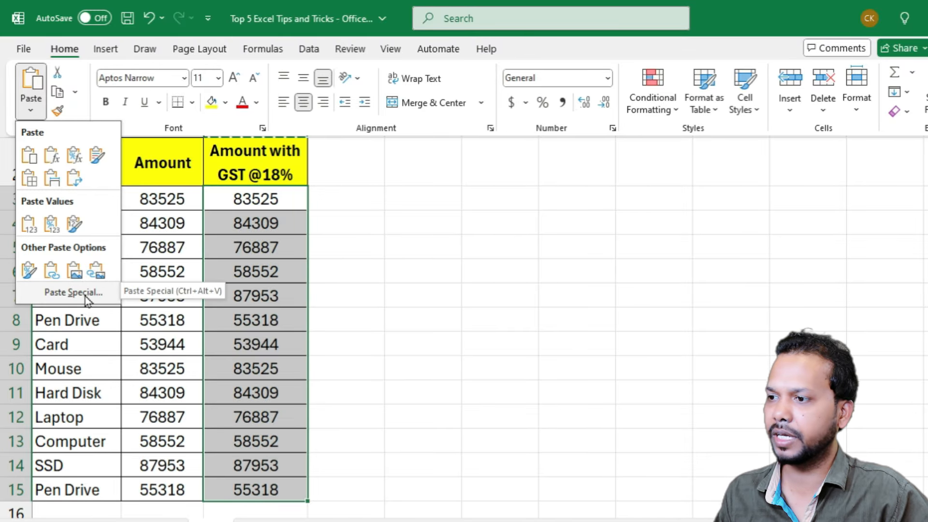
pyautogui.click(70, 292)
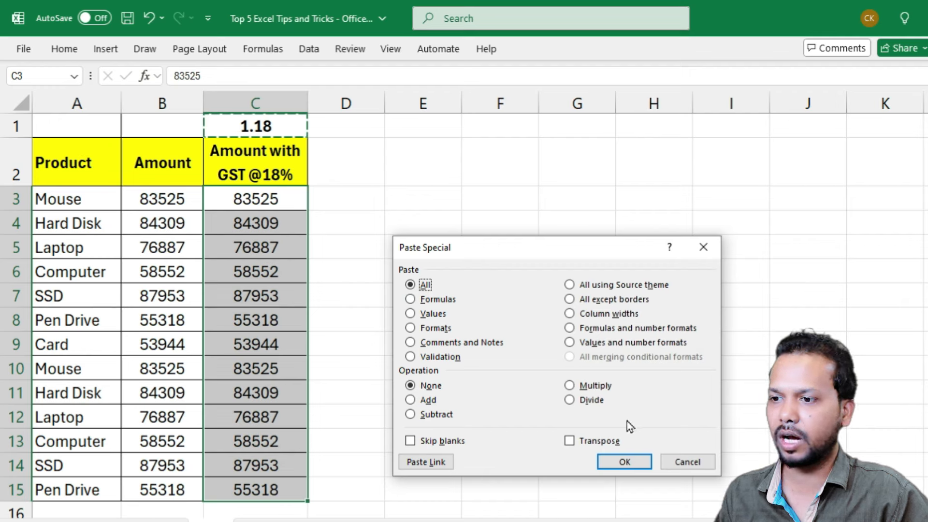
pyautogui.click(571, 386)
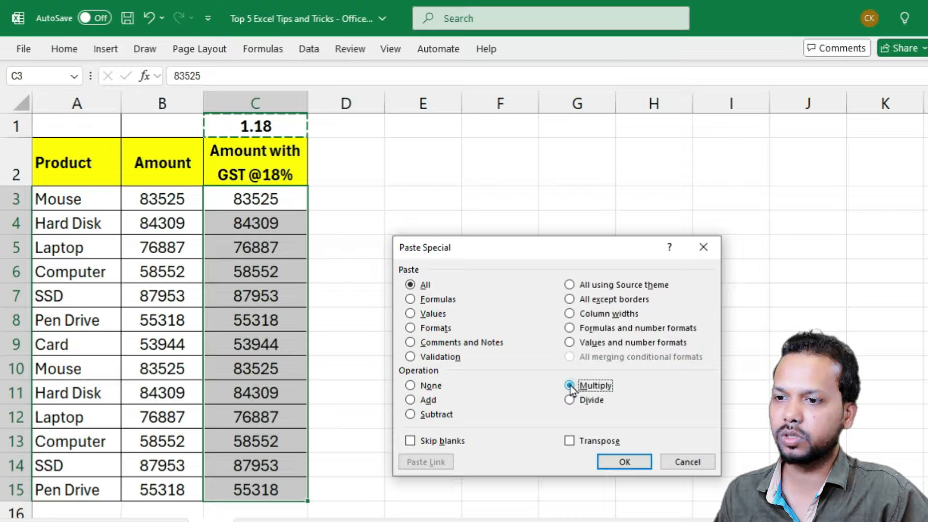
pyautogui.click(628, 465)
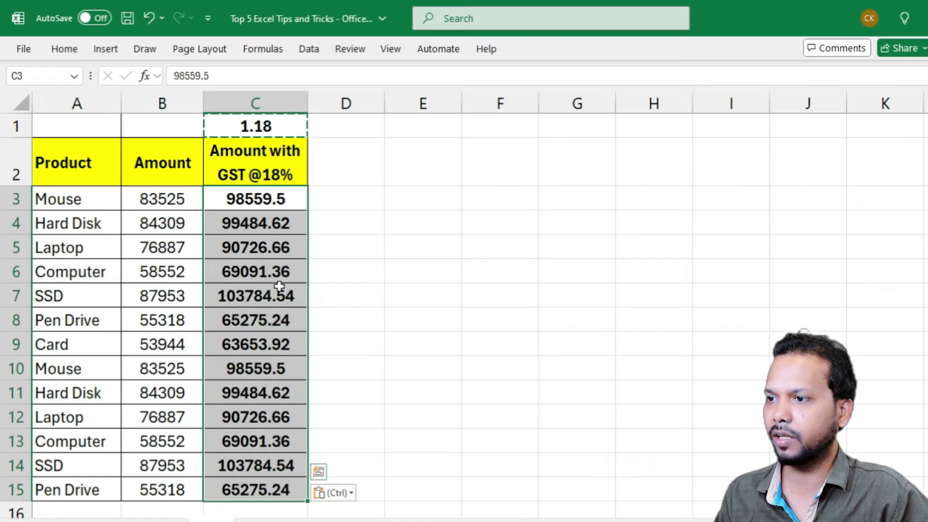
pyautogui.moveTo(241, 198); pyautogui.dragTo(249, 488)
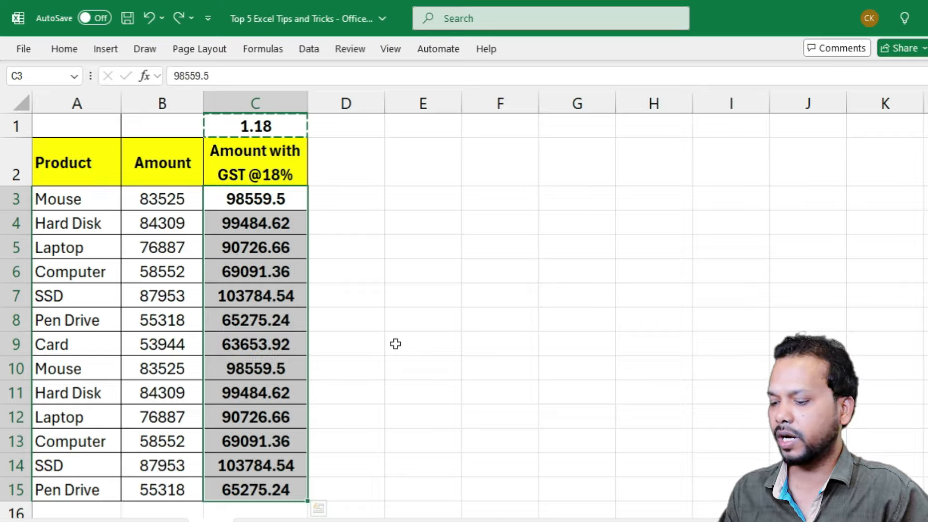
pyautogui.hotkey('ctrl', 'b')
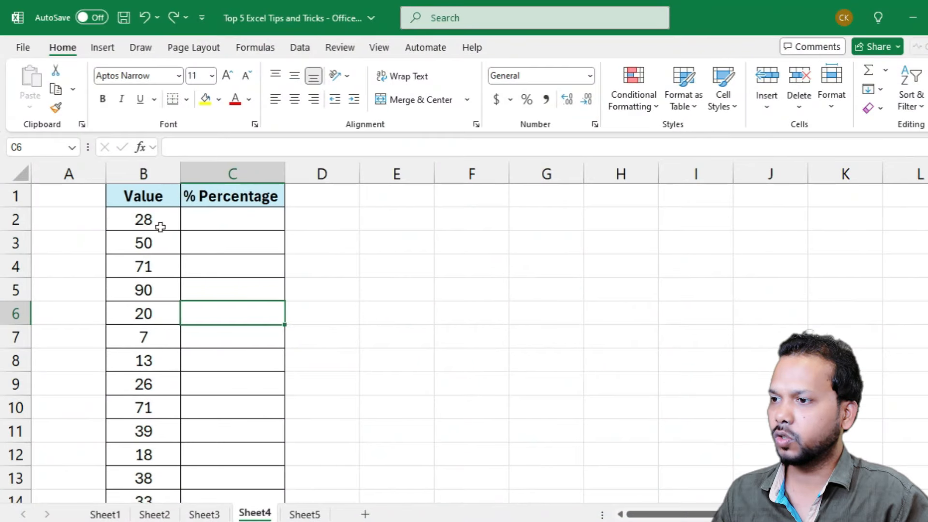
# Try applying the percentage number format directly to the whole Value column B, and undo it
pyautogui.click(144, 172)
pyautogui.scroll(-6, 145, 353)
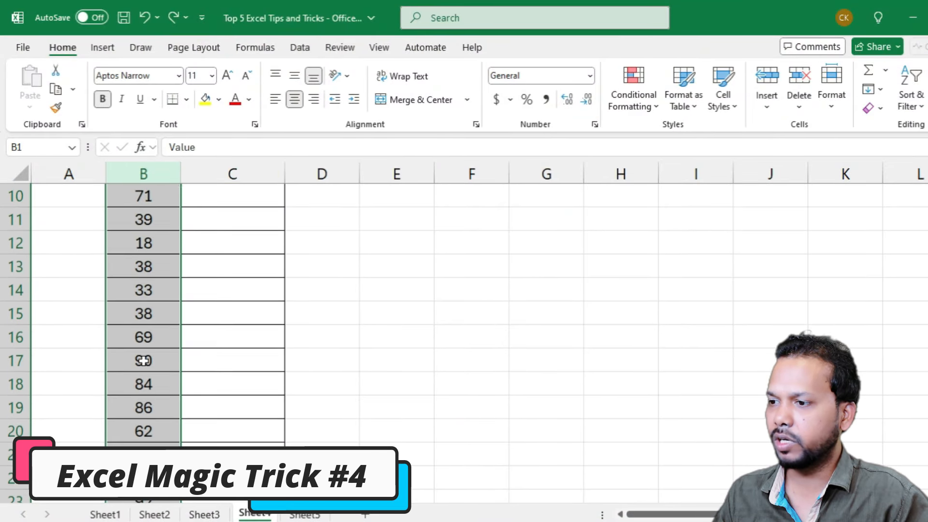
pyautogui.scroll(-8, 144, 360)
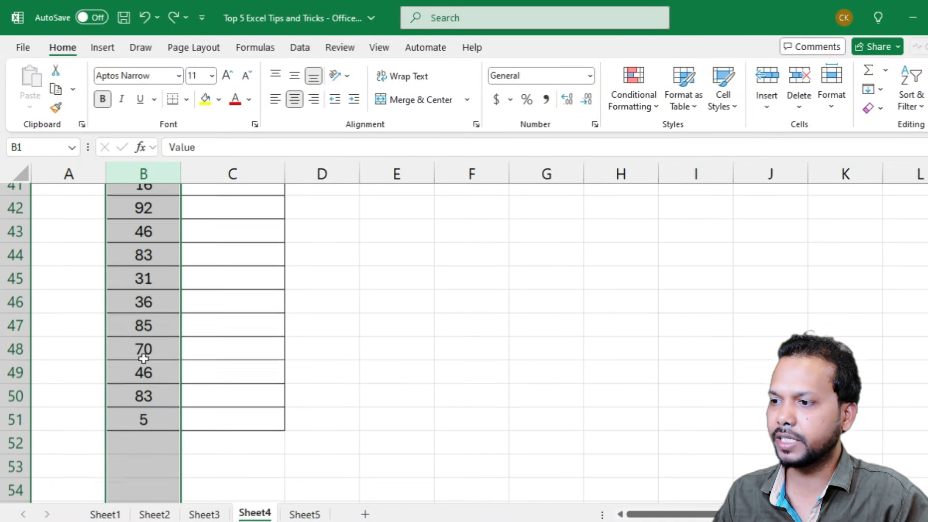
pyautogui.scroll(14, 143, 352)
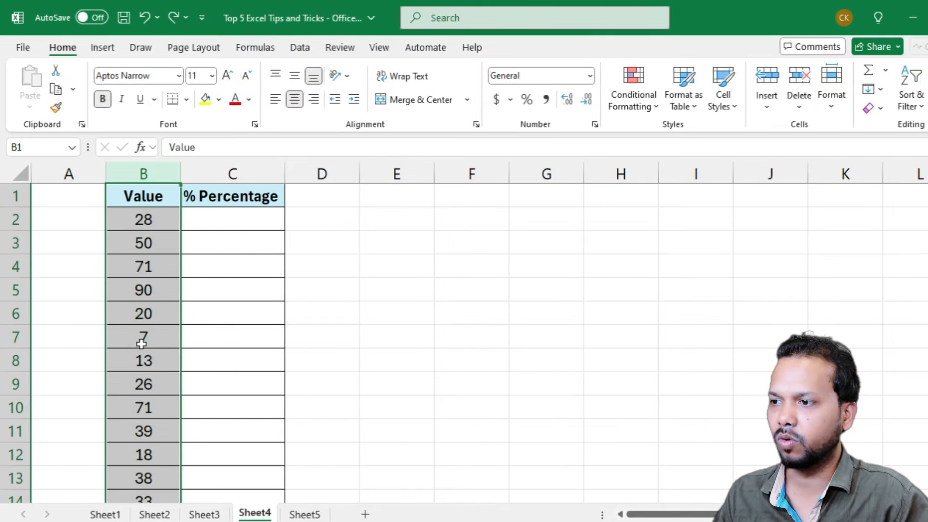
pyautogui.click(526, 100)
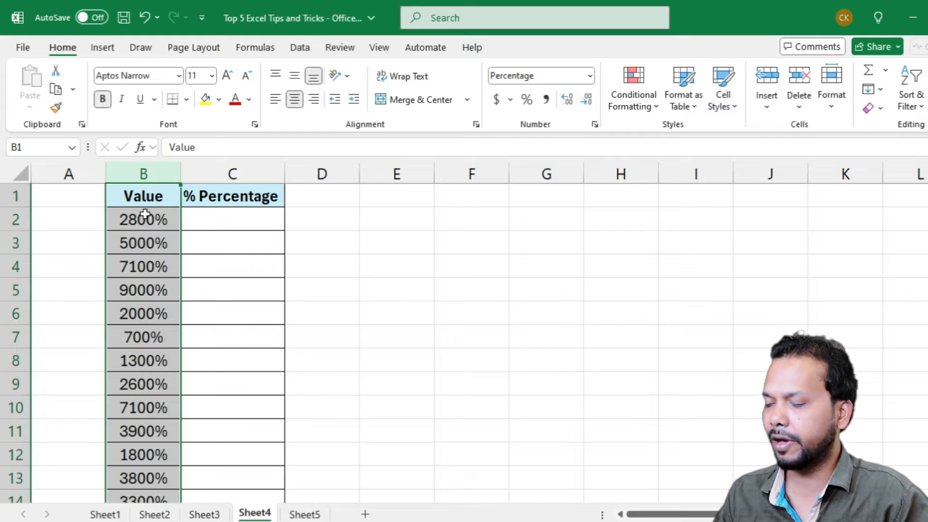
pyautogui.hotkey('ctrl', 'z')
pyautogui.click(237, 261)
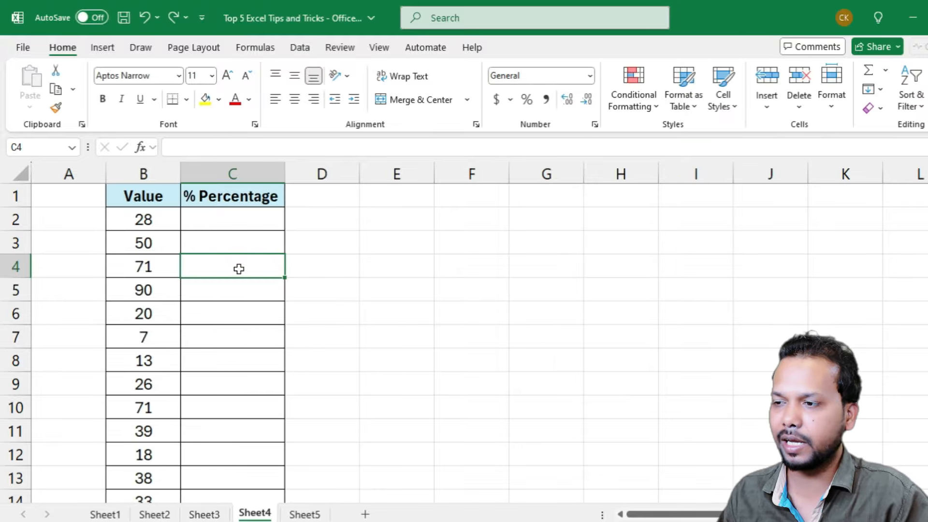
# Enter the formula =B2*1% in C2 to convert the first value into a percentage
pyautogui.click(219, 221)
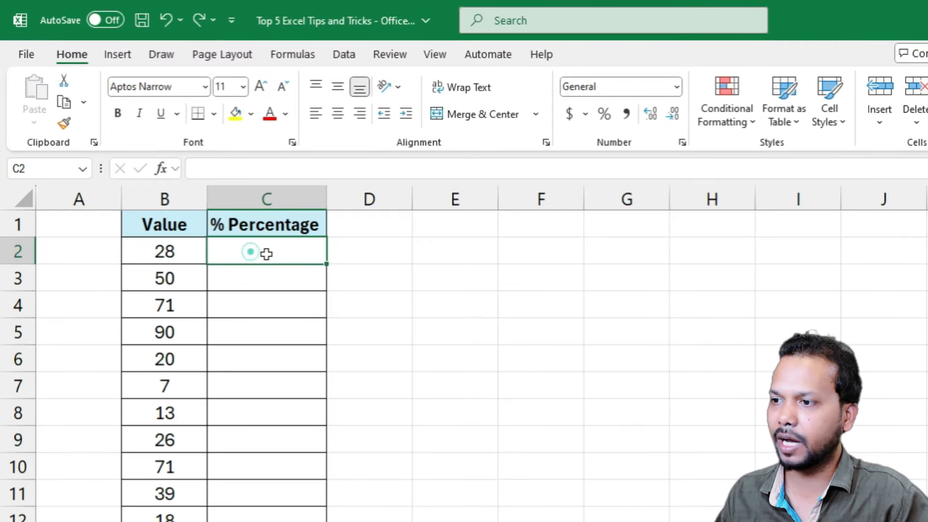
pyautogui.click(185, 250)
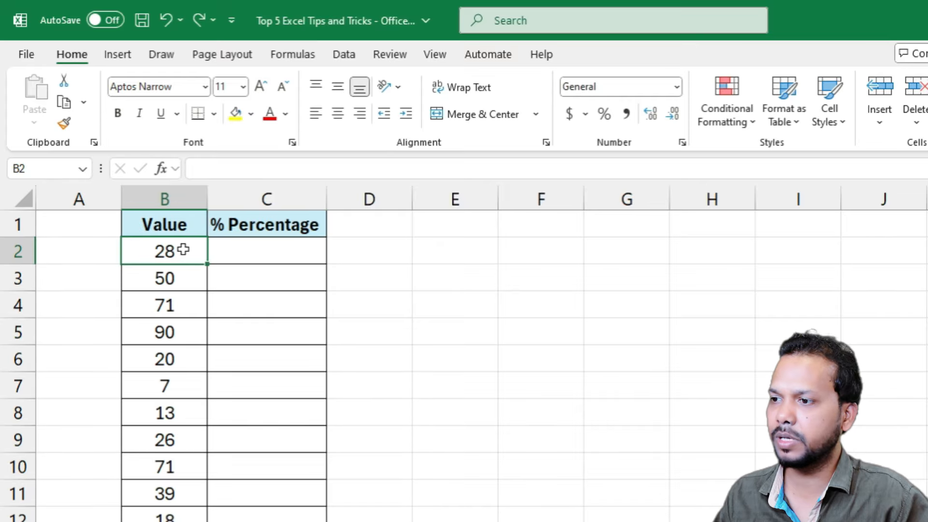
pyautogui.click(244, 256)
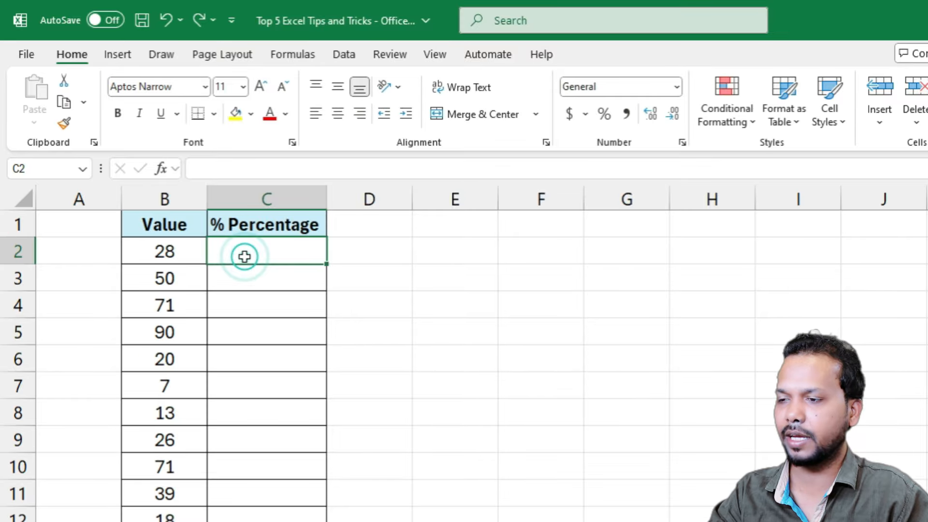
pyautogui.write('=')
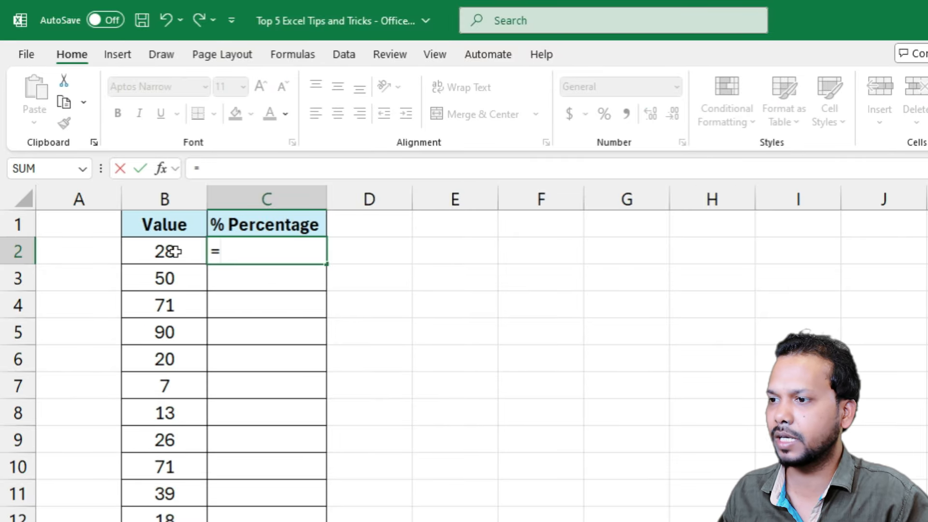
pyautogui.click(171, 251)
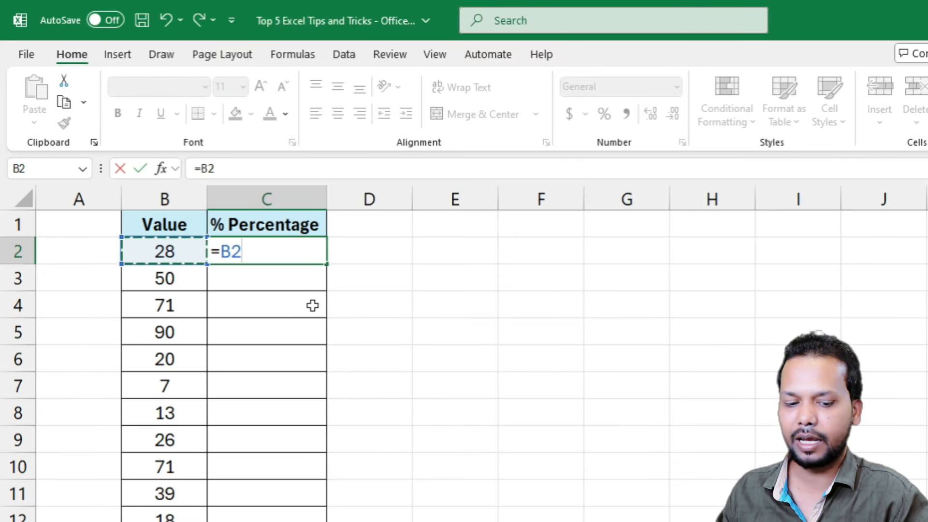
pyautogui.write('*1')
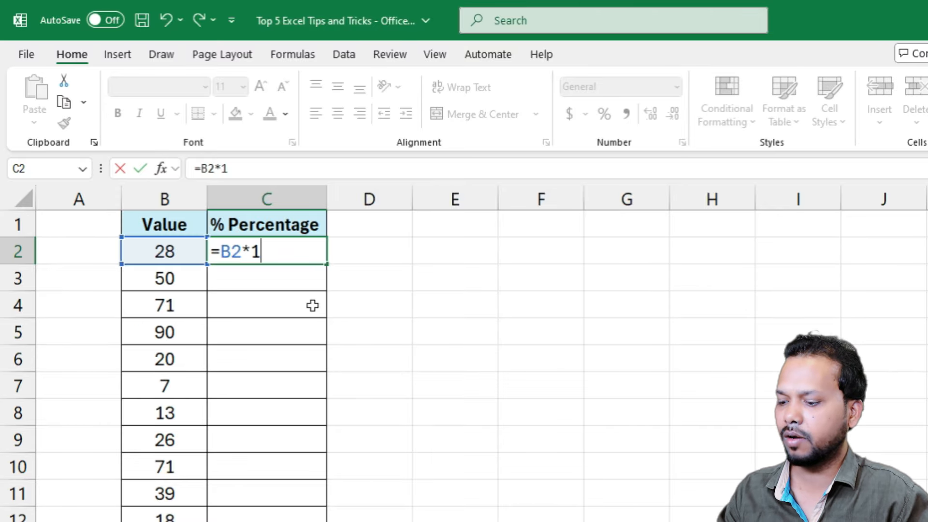
pyautogui.write('%')
pyautogui.press('Return')
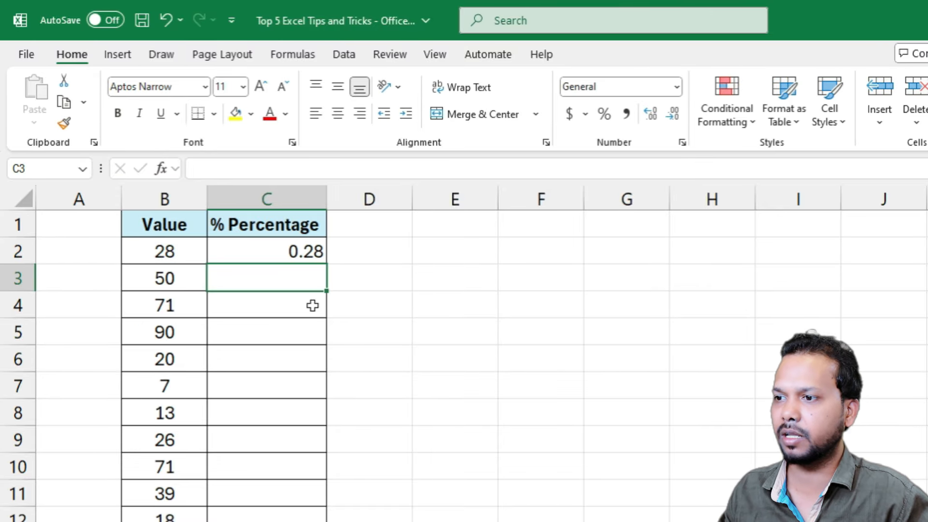
# Apply the percentage number format to the formula result in C2
pyautogui.click(178, 253)
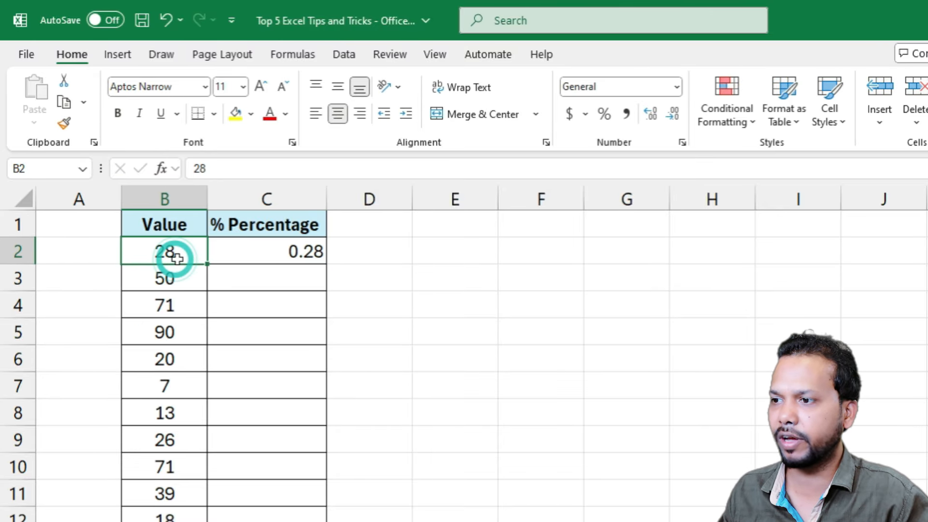
pyautogui.click(272, 250)
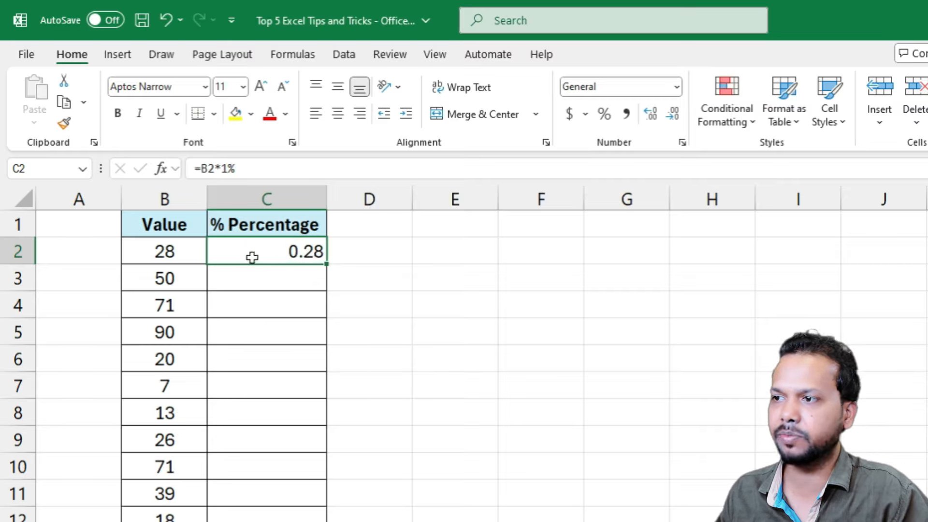
pyautogui.click(604, 116)
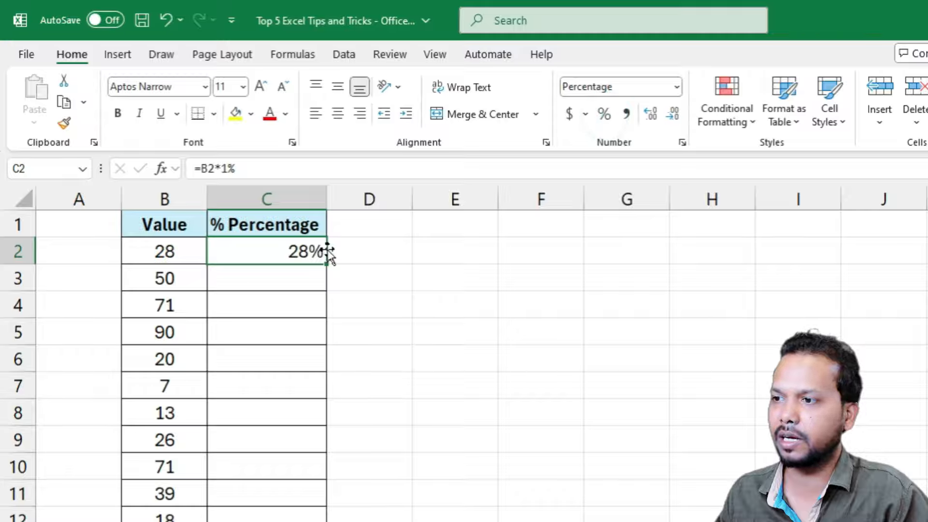
# Fill the percentage formula from C2 down to C51, the end of the Value list
pyautogui.click(176, 256)
pyautogui.click(268, 248)
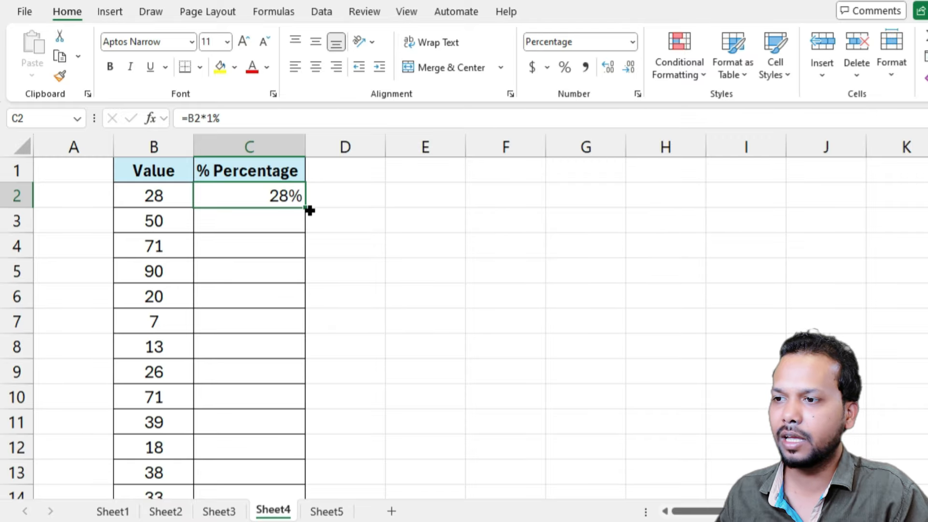
pyautogui.doubleClick(310, 211)
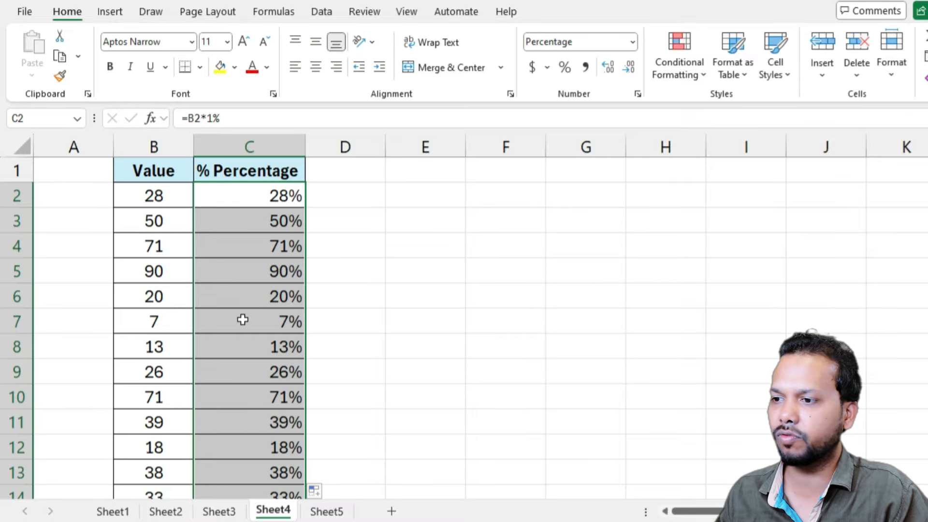
pyautogui.scroll(-9, 243, 319)
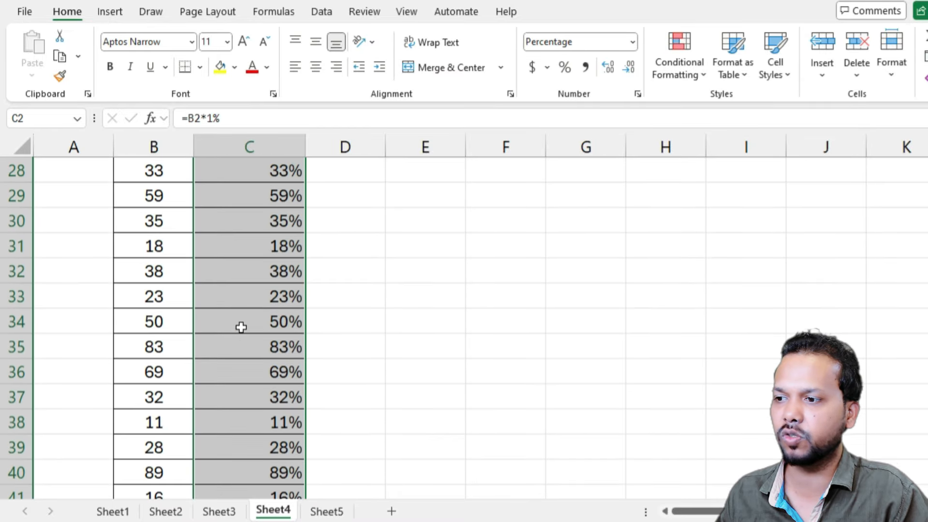
pyautogui.scroll(-5, 241, 327)
pyautogui.scroll(1, 240, 328)
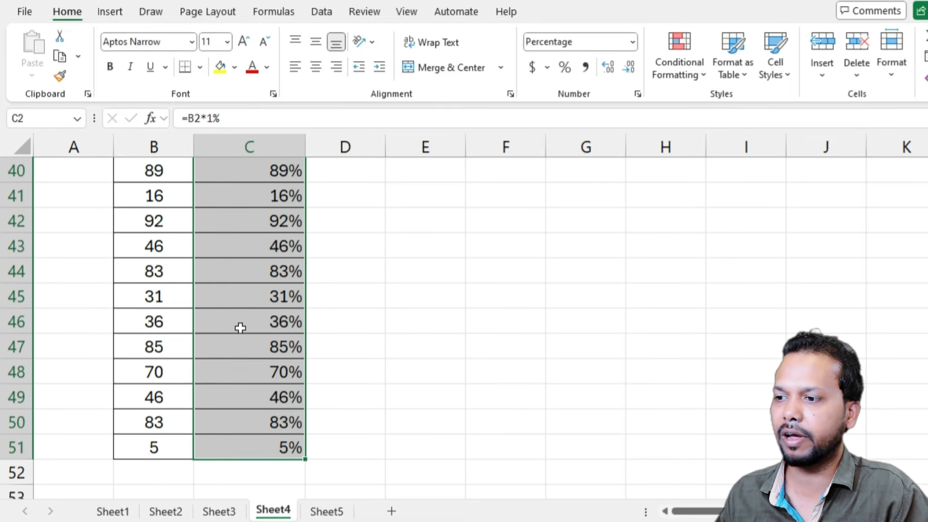
# Compare the values with their percentages in rows 44, 42 and 41 and back up the list
pyautogui.moveTo(142, 272); pyautogui.dragTo(251, 270)
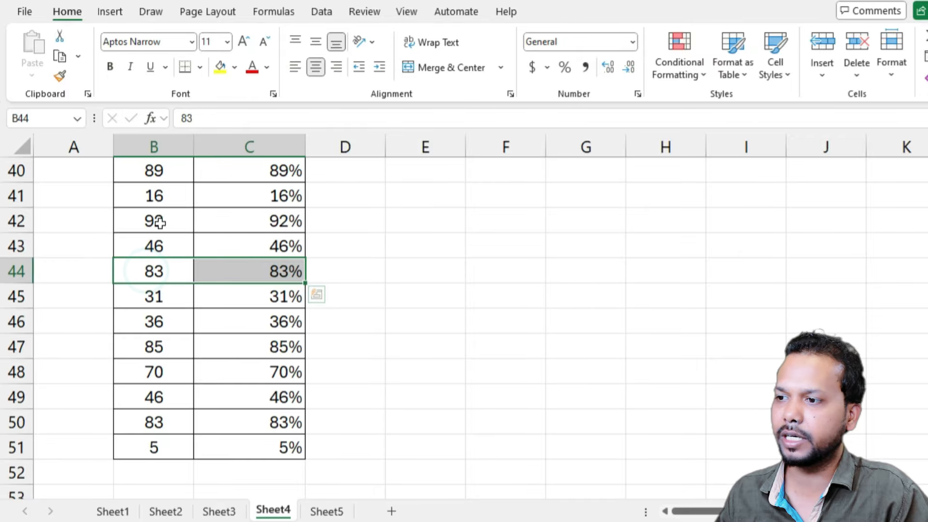
pyautogui.moveTo(160, 223); pyautogui.dragTo(296, 219)
pyautogui.moveTo(183, 198); pyautogui.dragTo(250, 198)
pyautogui.scroll(4, 249, 213)
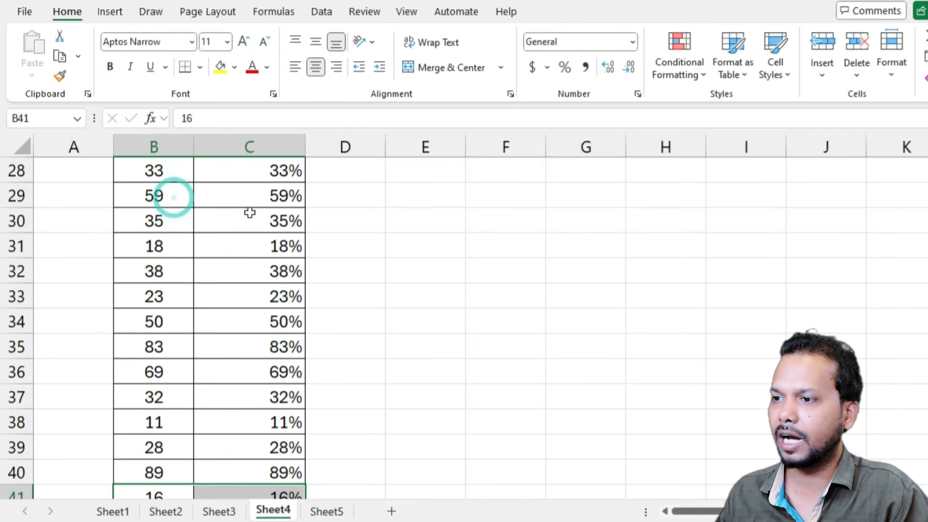
pyautogui.scroll(9, 249, 213)
pyautogui.click(265, 248)
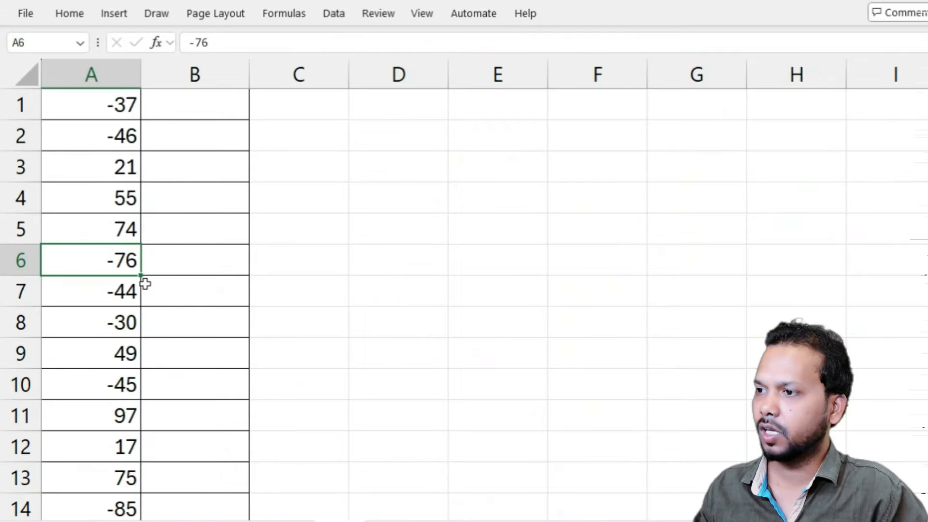
# Review the mixed positive and negative numbers in A1:A19, checking the negative entries
pyautogui.moveTo(89, 100); pyautogui.dragTo(97, 446)
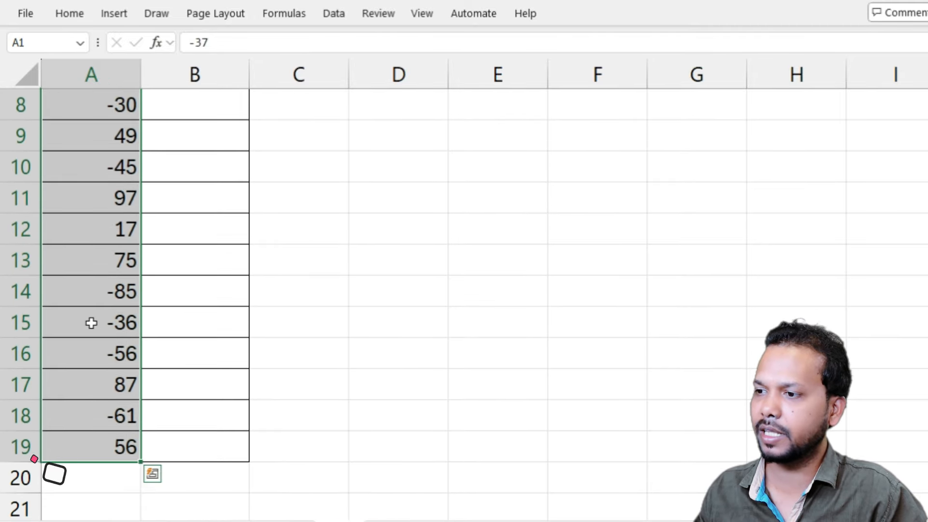
pyautogui.scroll(3, 91, 323)
pyautogui.click(93, 123)
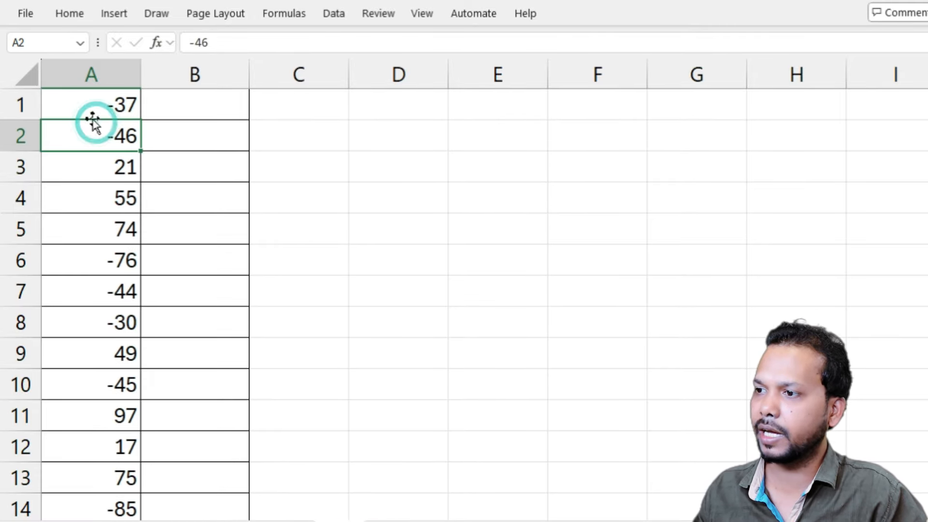
pyautogui.click(89, 99)
pyautogui.click(83, 254)
pyautogui.click(85, 293)
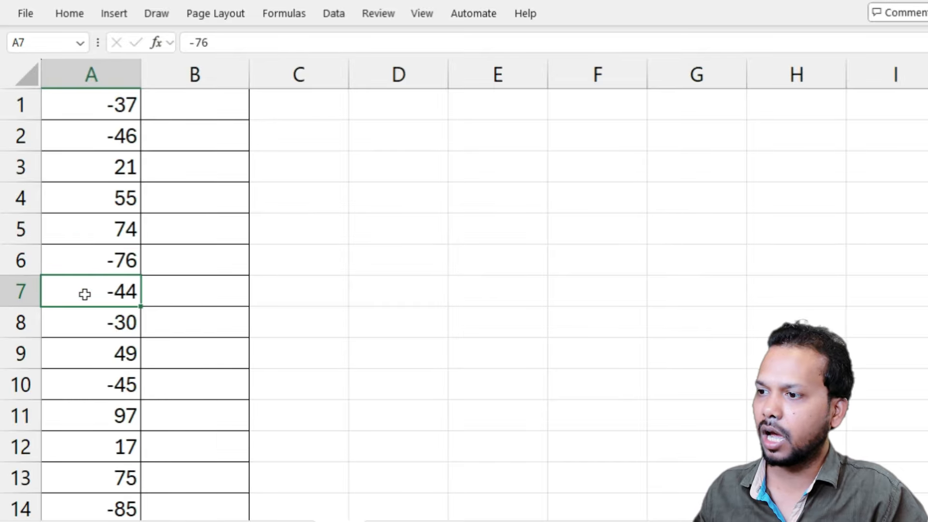
# Check the negative numbers in cells A8, A10 and A1
pyautogui.click(91, 321)
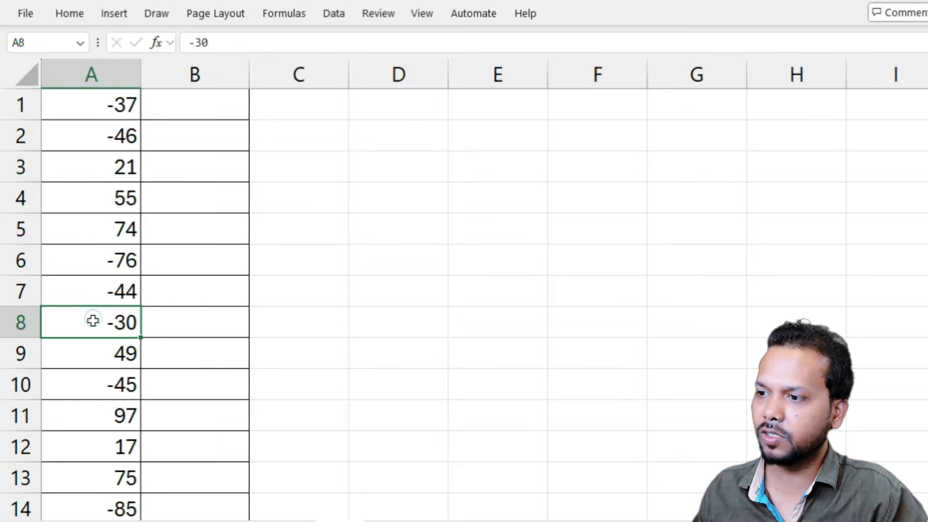
pyautogui.click(92, 381)
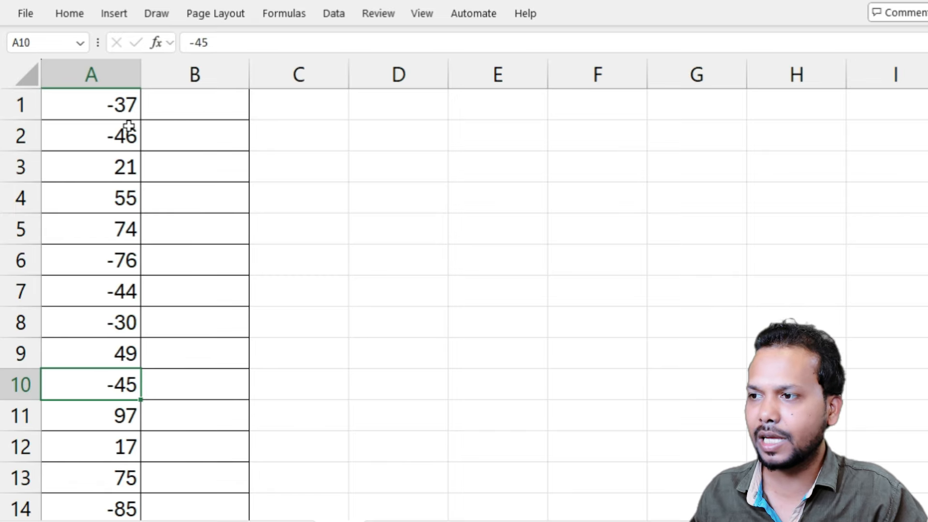
pyautogui.click(122, 110)
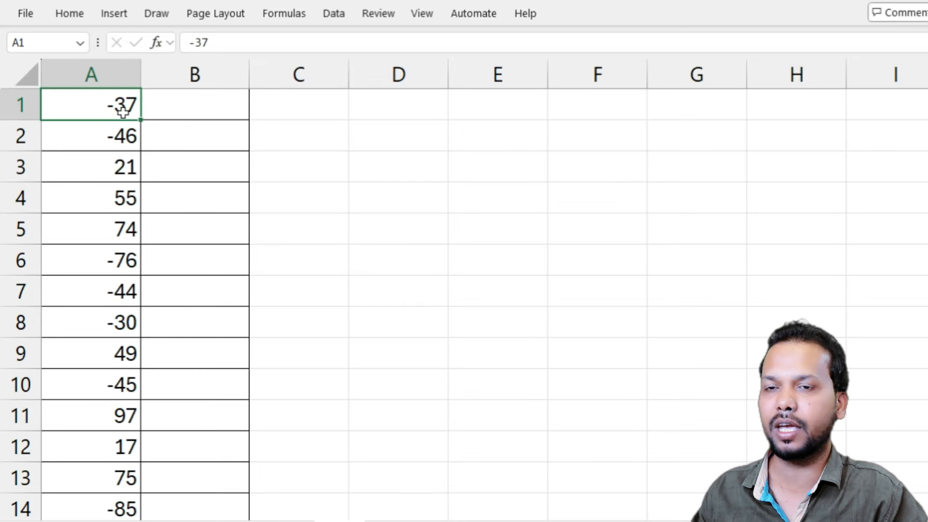
pyautogui.click(81, 105)
pyautogui.click(82, 103)
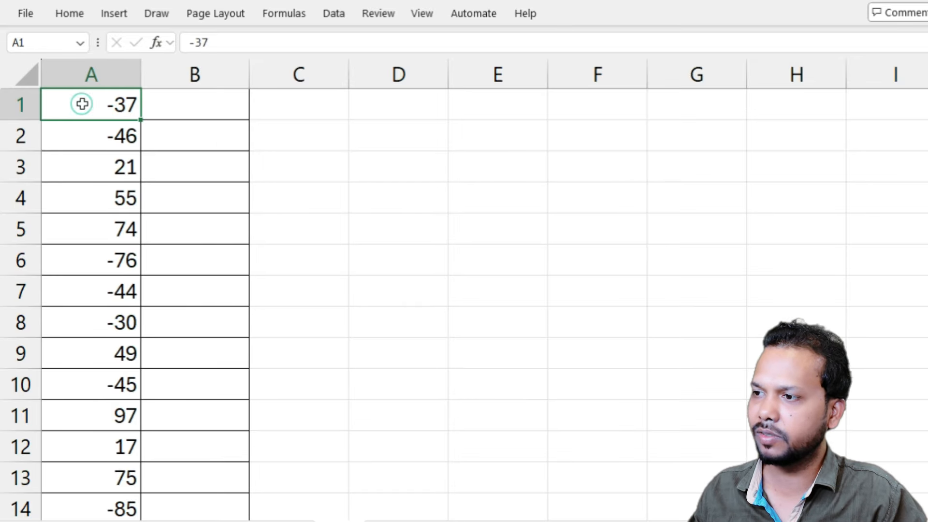
# Enter the formula =ABS(A1) in B1 to get the number in A1 without its minus sign
pyautogui.click(182, 99)
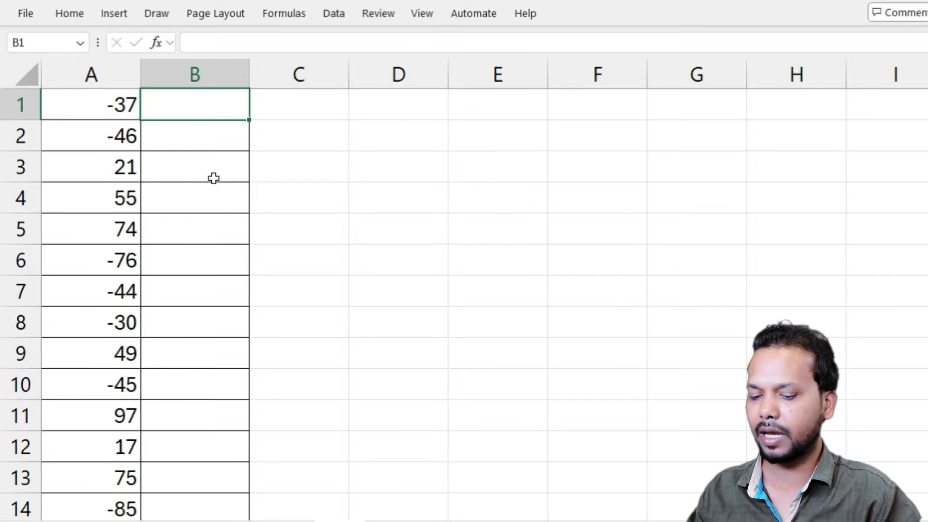
pyautogui.write('=ab')
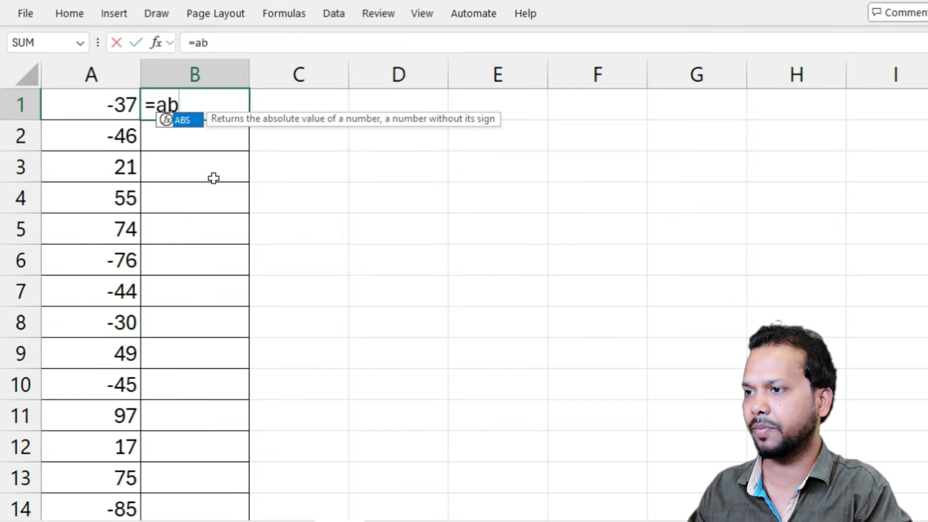
pyautogui.write('s(')
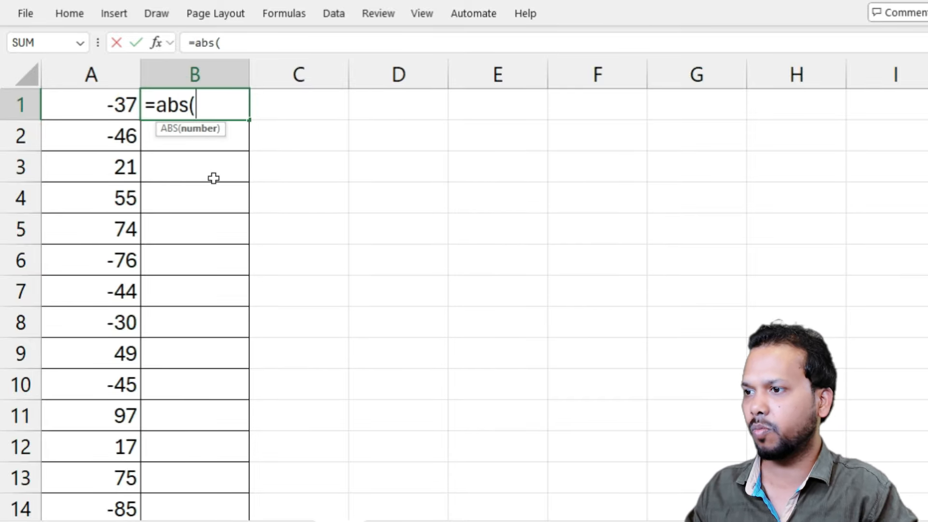
pyautogui.click(103, 104)
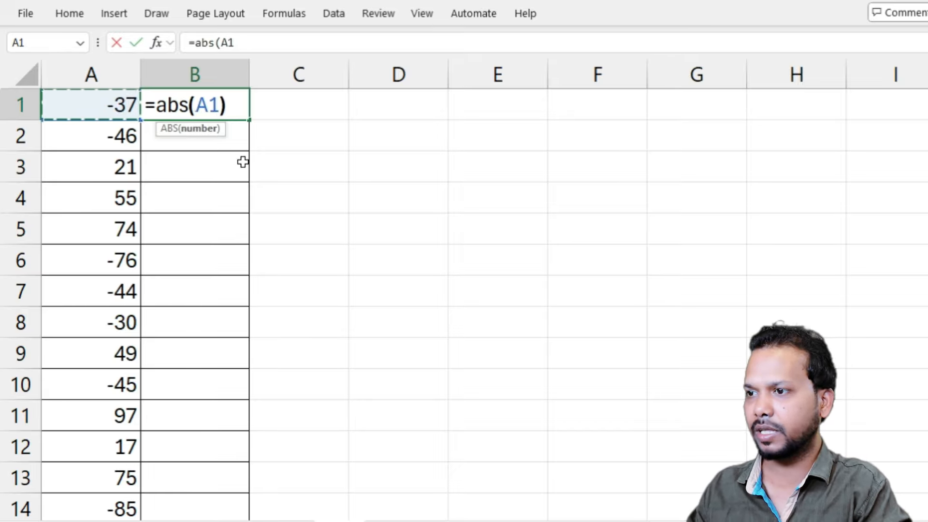
pyautogui.press('Return')
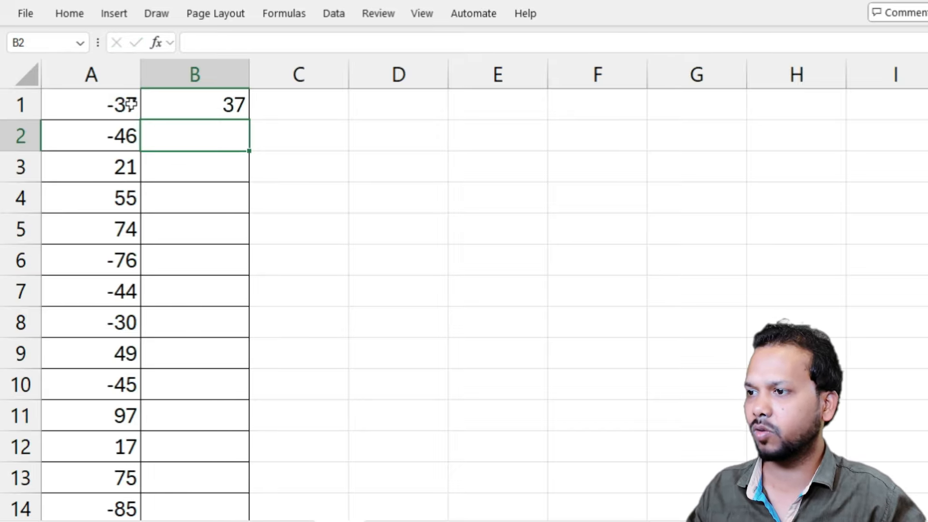
# Fill the ABS formula from B1 down column B alongside all the numbers in column A
pyautogui.click(115, 102)
pyautogui.click(191, 102)
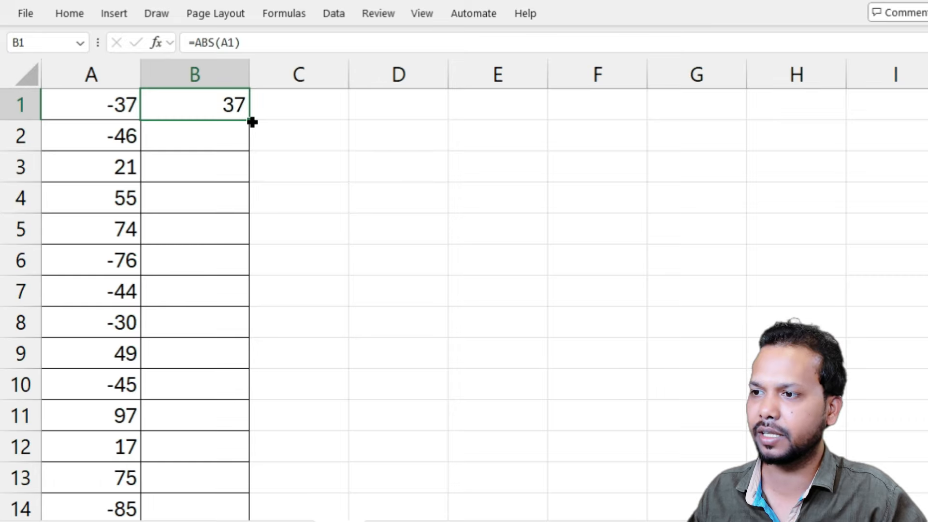
pyautogui.doubleClick(251, 122)
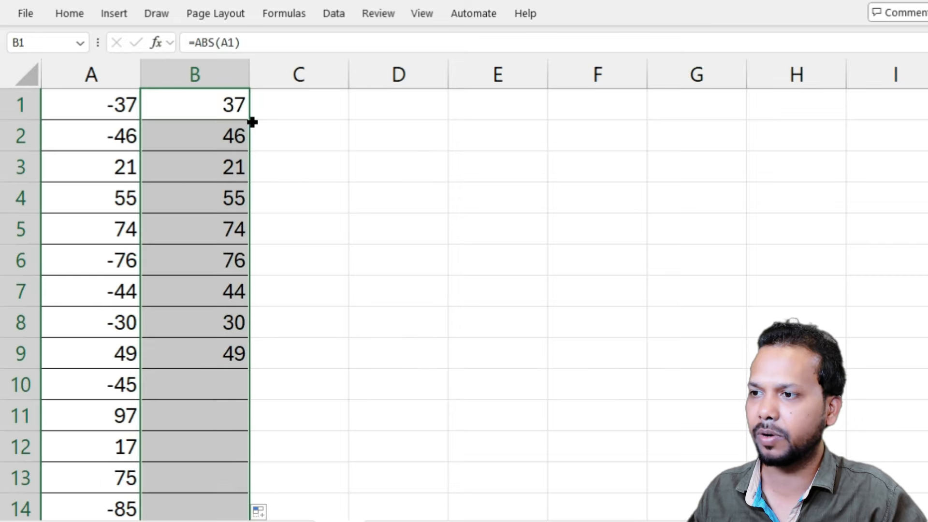
# Compare the original numbers in column A with the ABS results in column B, especially rows 6 to 8 and row 10
pyautogui.click(207, 173)
pyautogui.scroll(-4, 189, 306)
pyautogui.scroll(4, 186, 306)
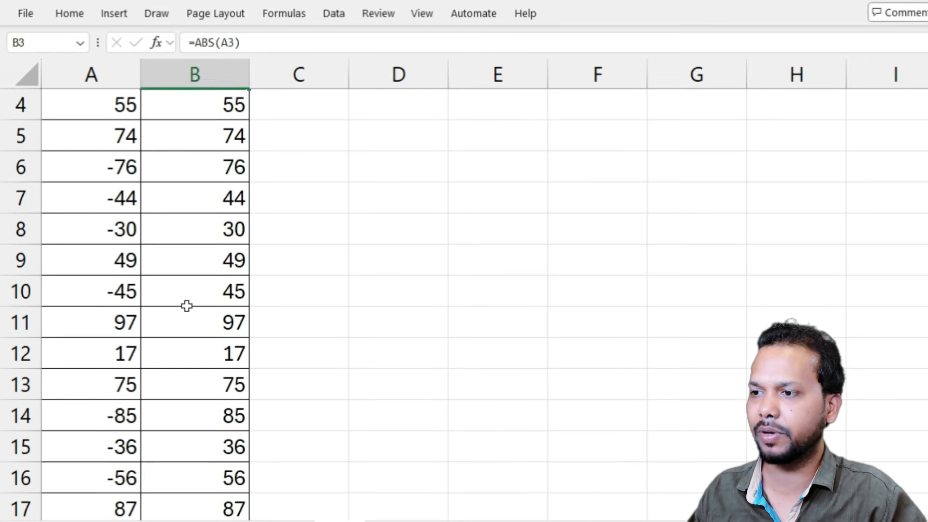
pyautogui.moveTo(102, 261); pyautogui.dragTo(91, 327)
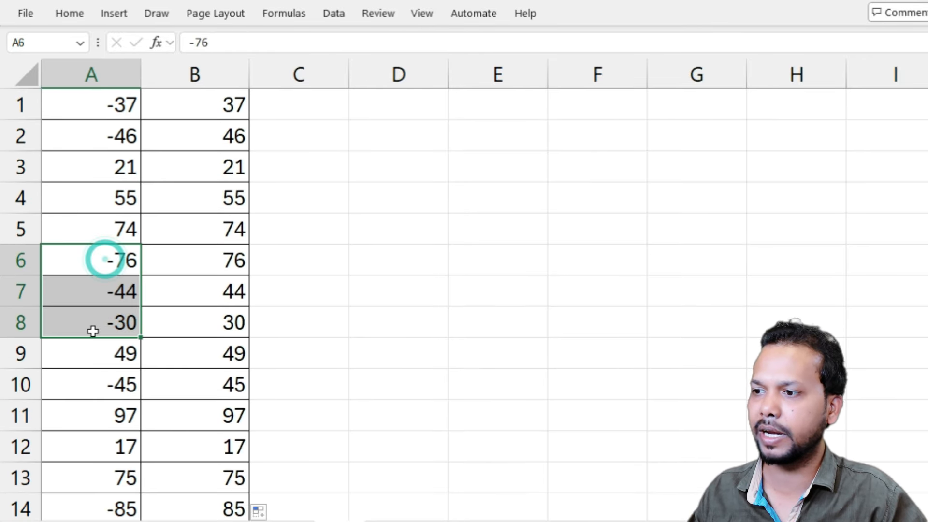
pyautogui.moveTo(179, 262); pyautogui.dragTo(179, 321)
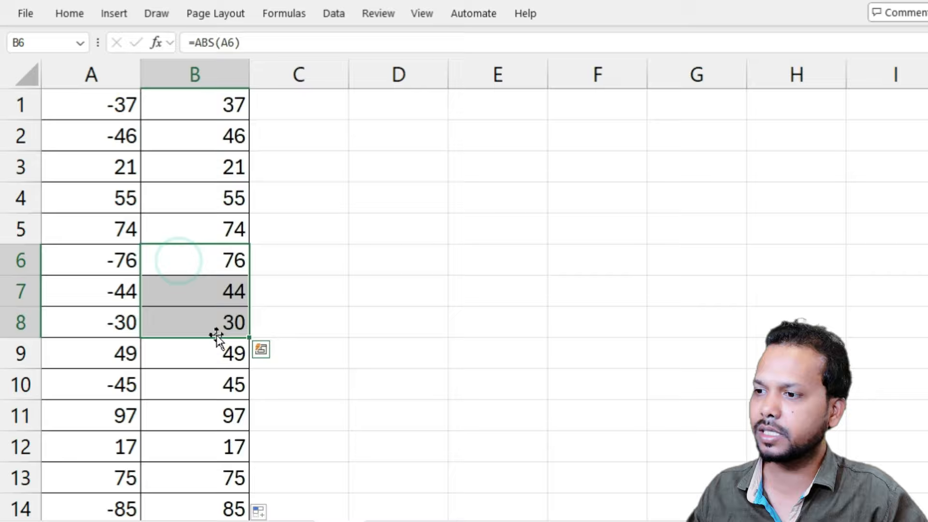
pyautogui.click(178, 382)
pyautogui.scroll(-1, 205, 415)
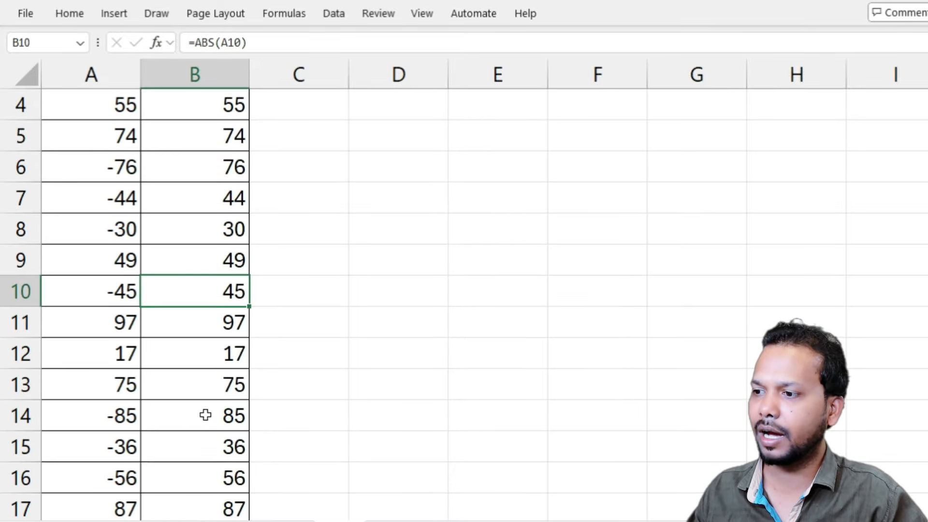